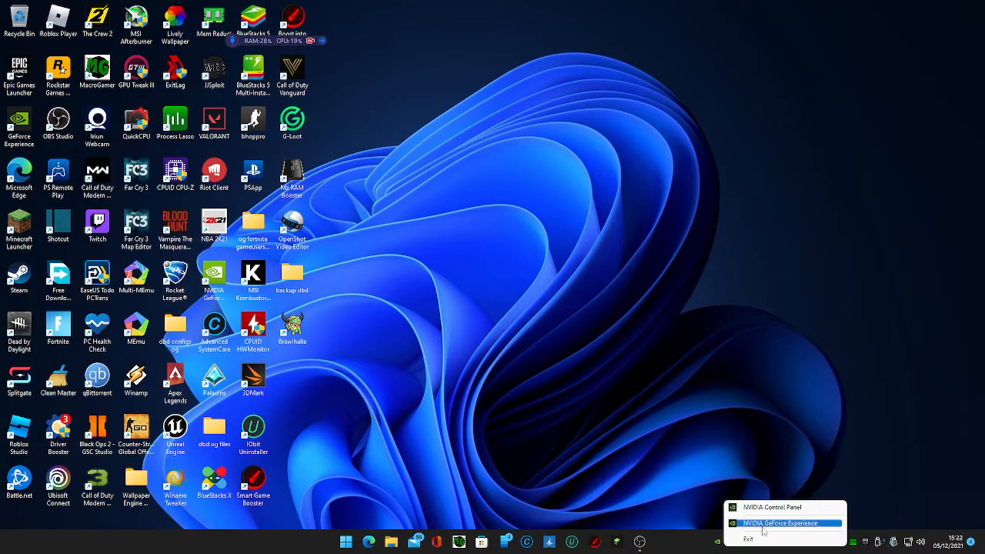
Open GeForce Experience, check the driver page for a newer Game Ready Driver, and close the window
click(738, 525)
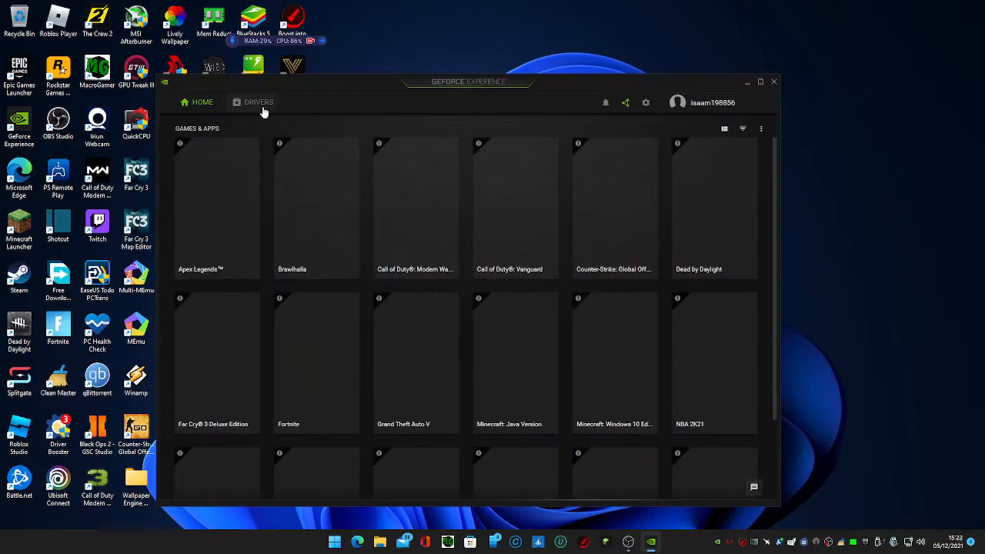
click(259, 108)
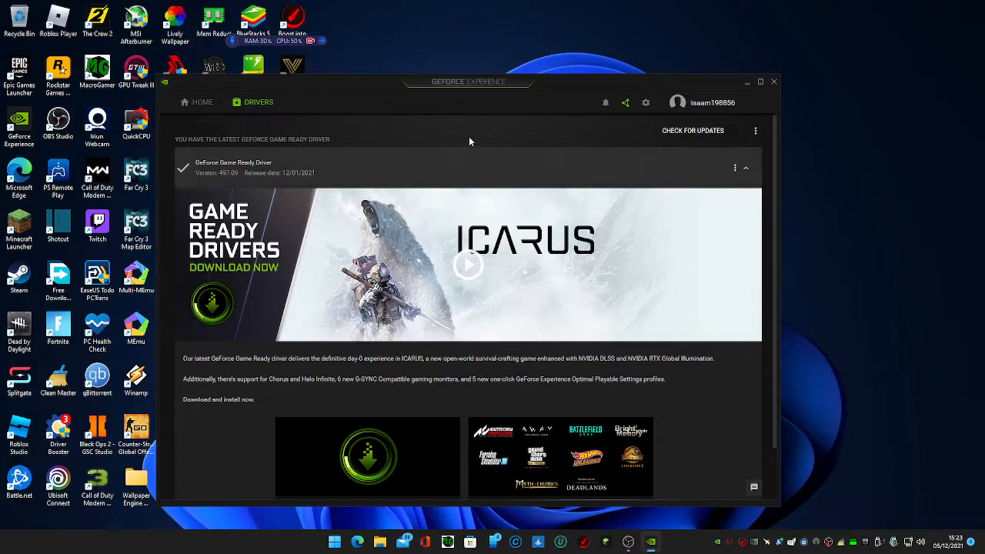
click(775, 82)
Search Windows for the update settings, open Windows Update, and check for updates
click(347, 543)
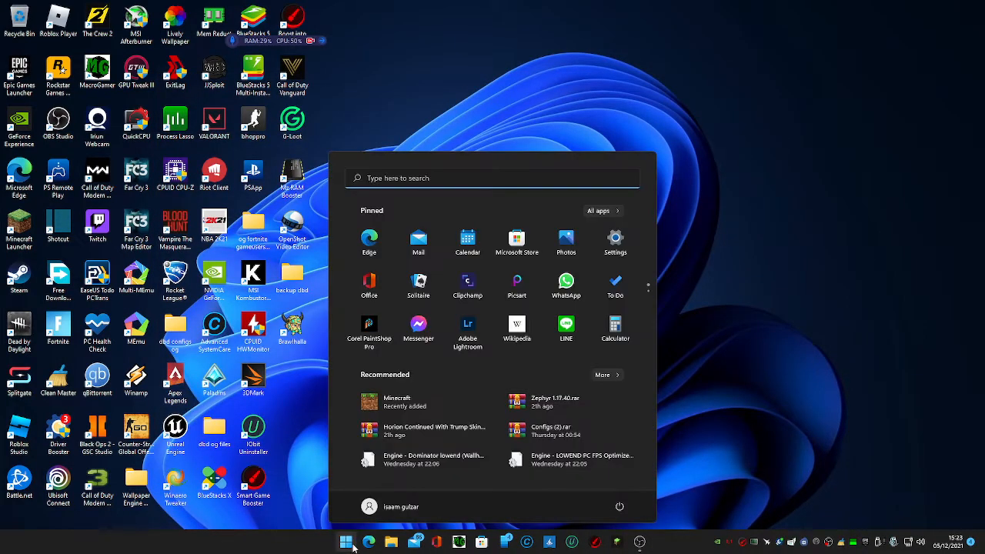
text(check for)
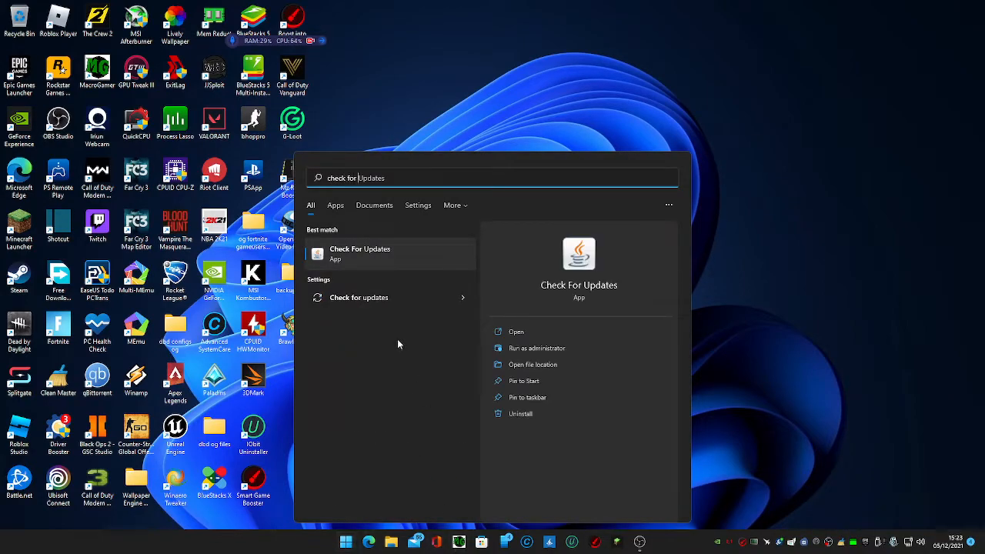
click(425, 302)
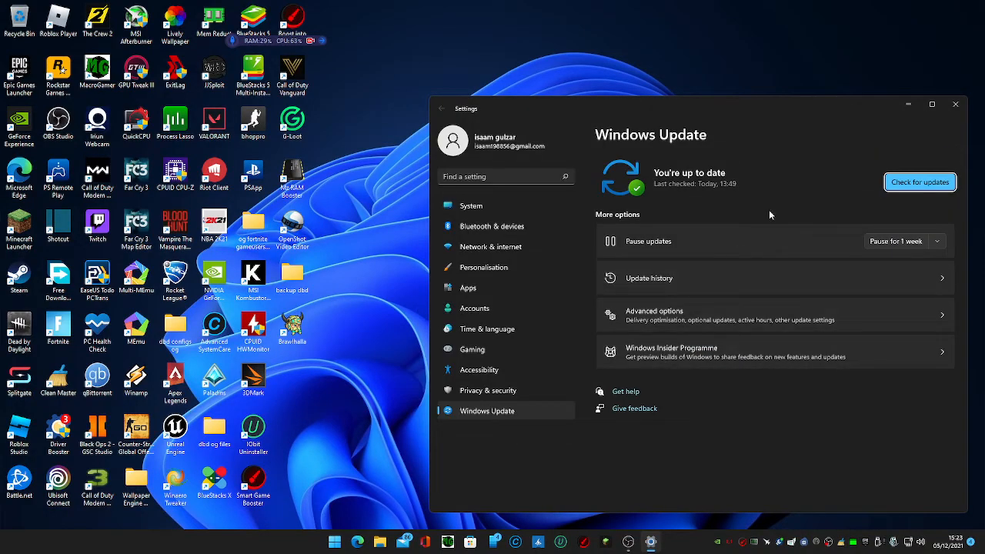
click(906, 180)
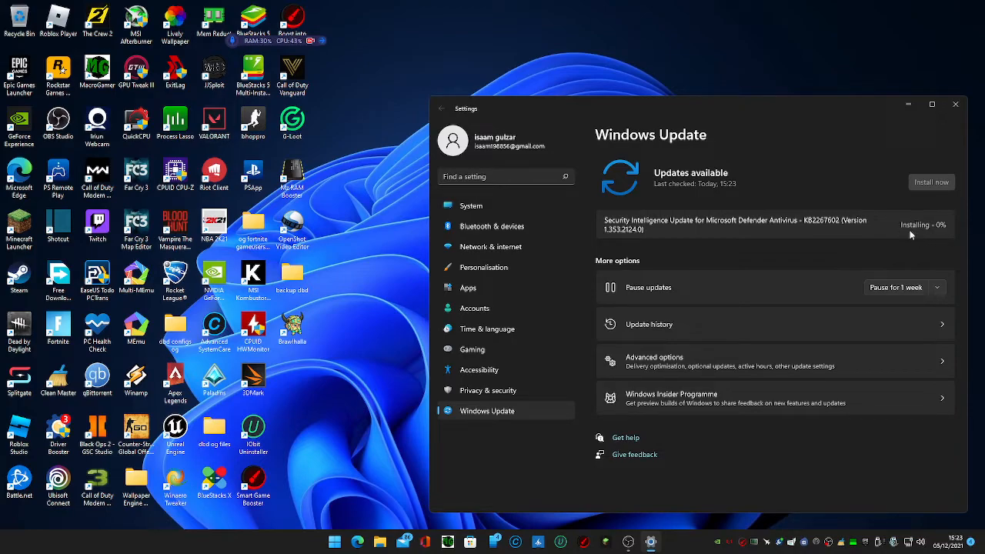
Check the Game Mode setting under Gaming and the Windows Update status, and close Settings
click(503, 355)
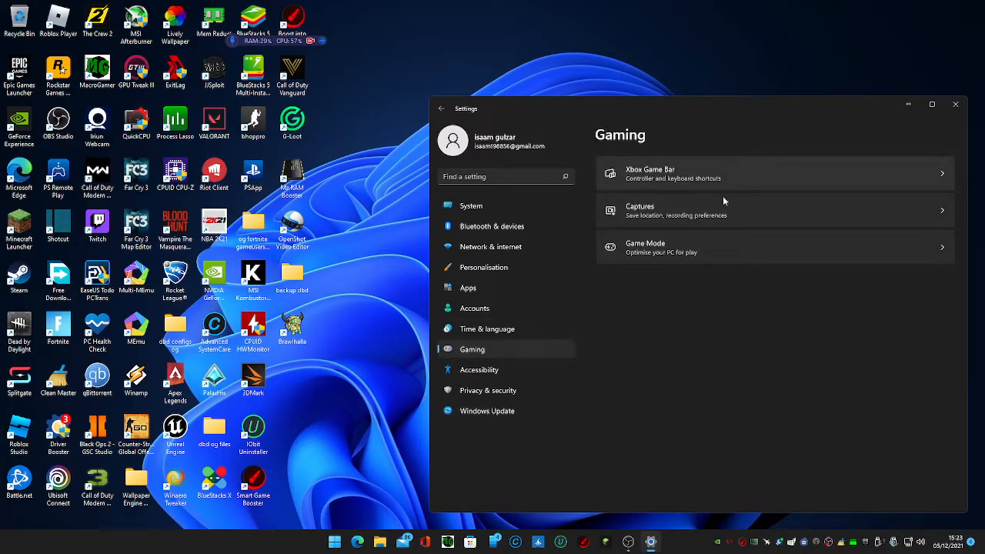
click(720, 257)
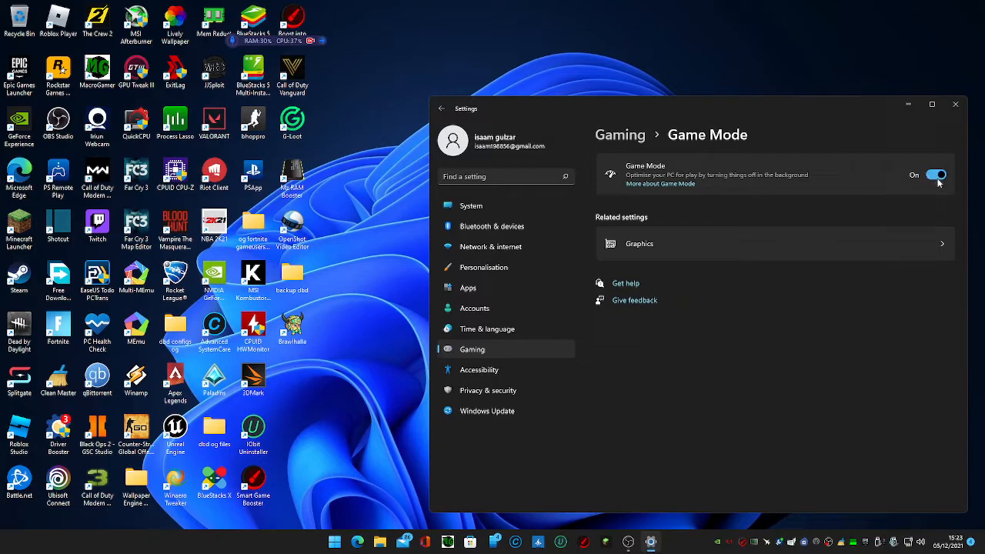
click(493, 409)
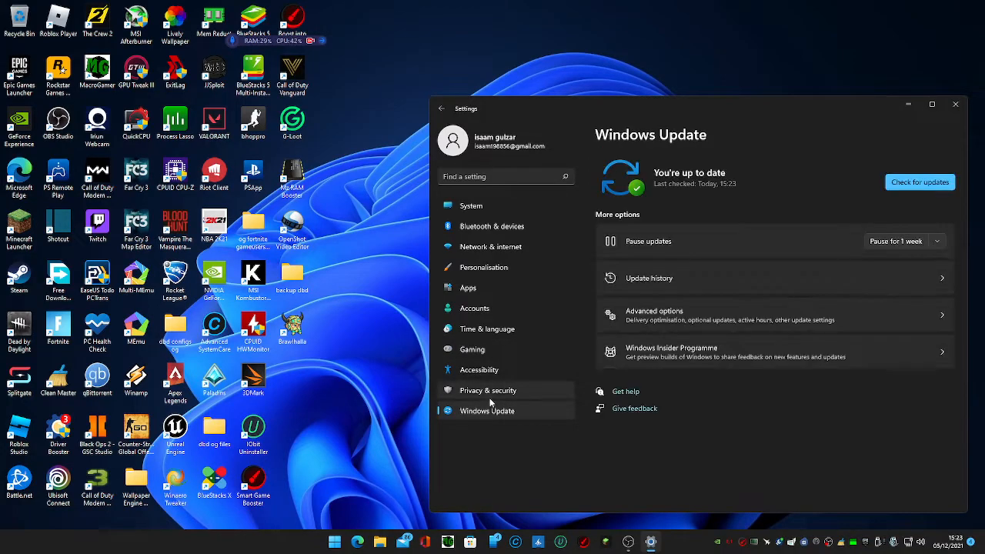
click(956, 105)
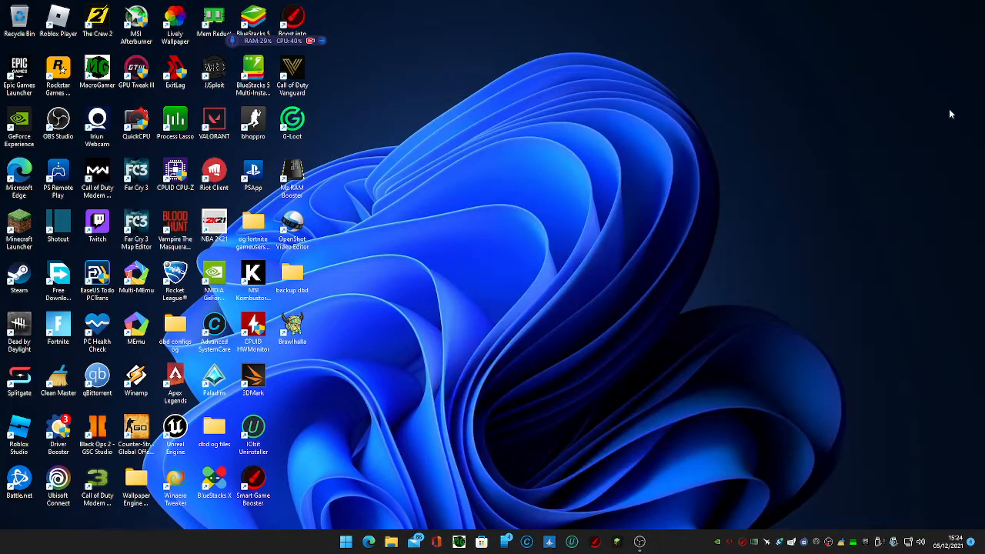
Open the NVIDIA Control Panel and check which option is chosen for adjusting image settings with preview
right_click(718, 543)
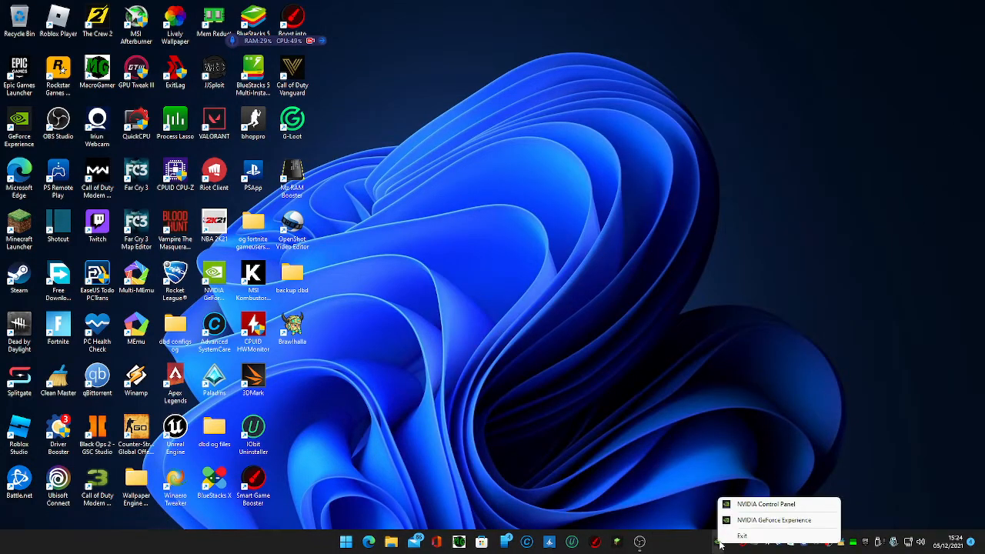
click(739, 505)
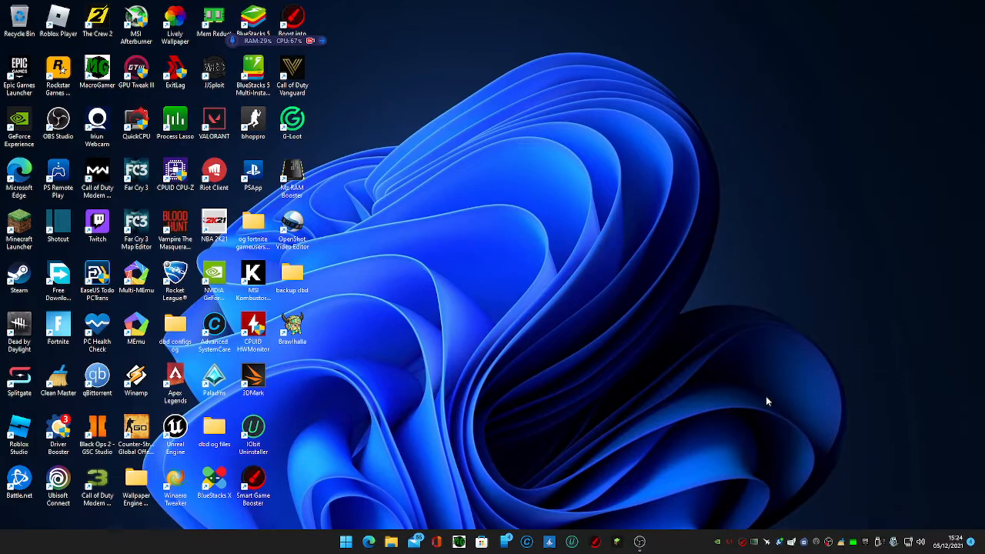
click(638, 544)
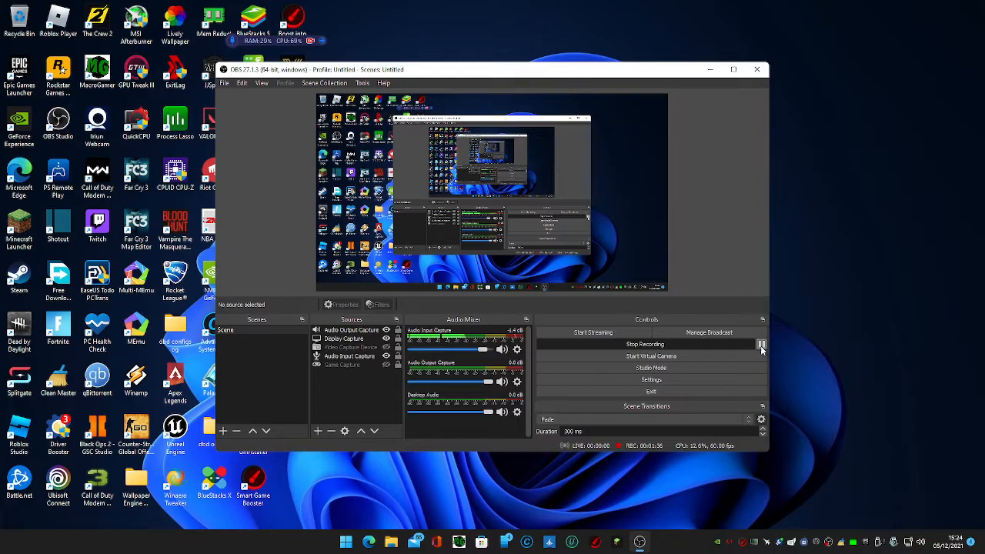
click(709, 70)
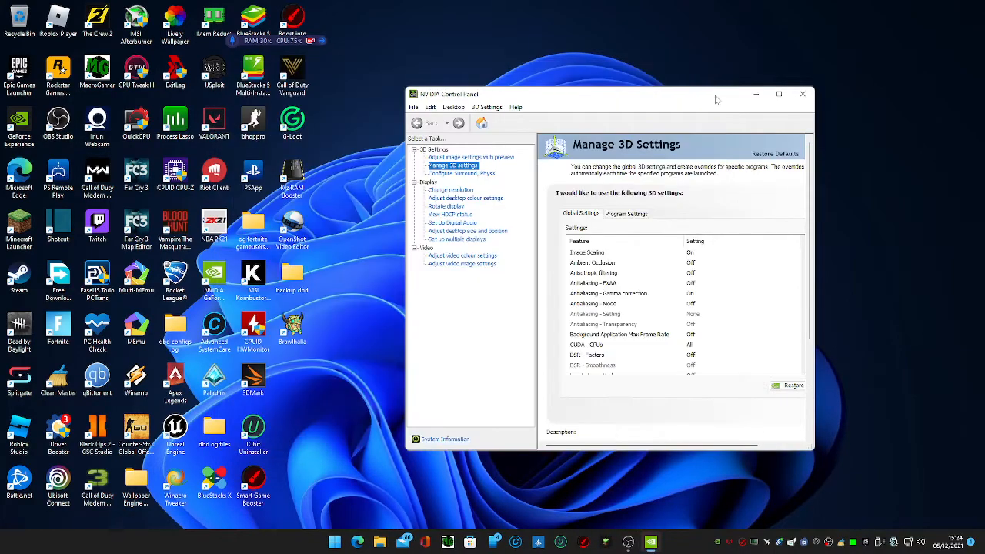
click(469, 158)
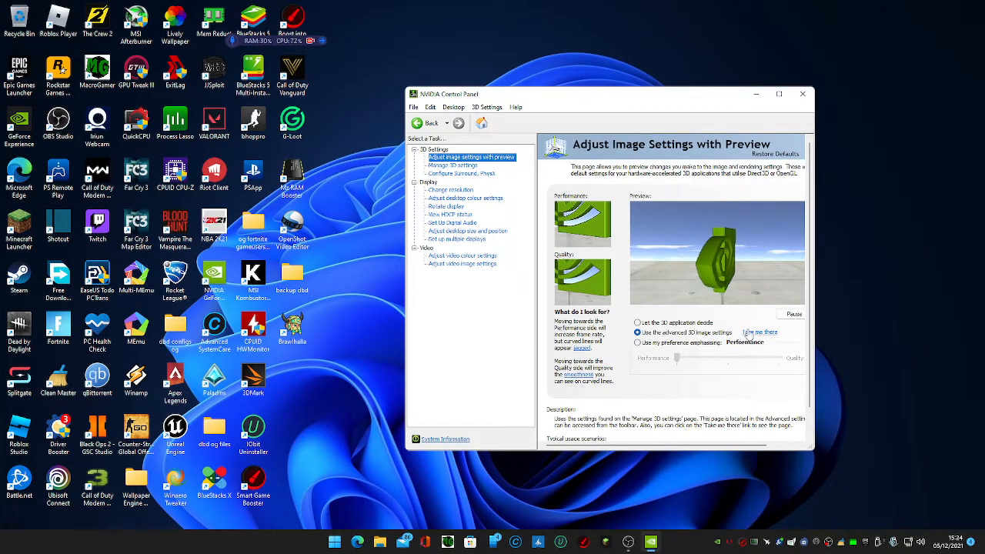
In the global 3D settings, confirm Image Scaling as On with 50% sharpening and the overlay indicator enabled
click(466, 165)
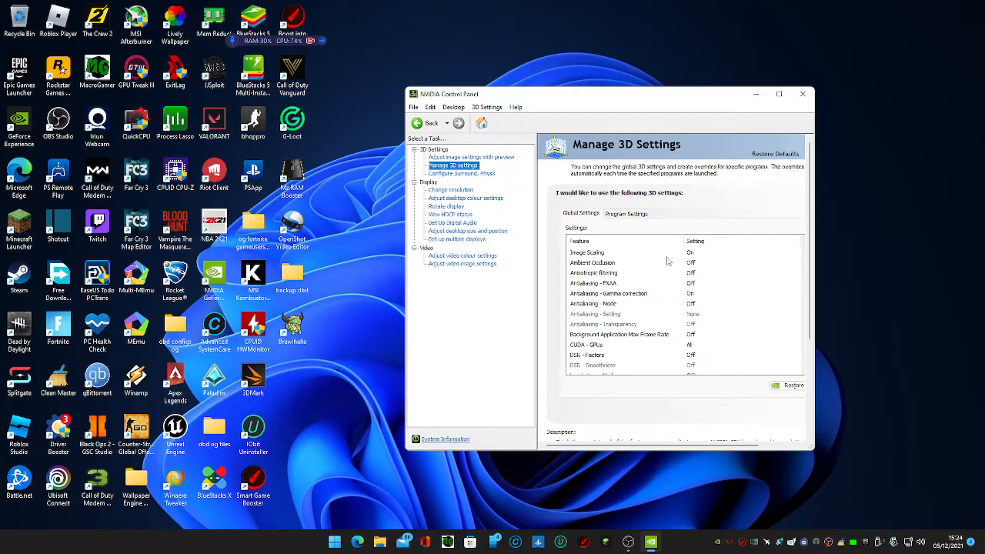
click(705, 255)
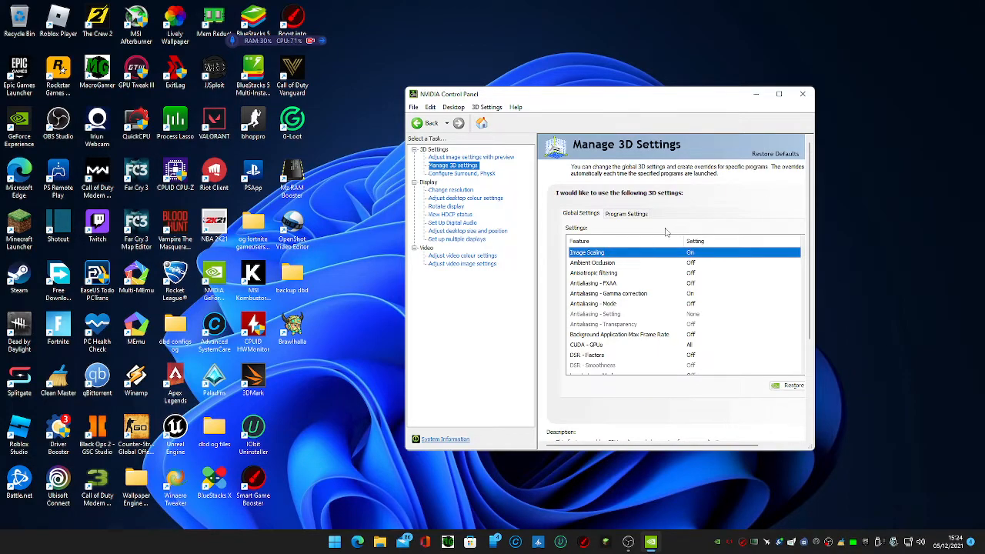
click(693, 252)
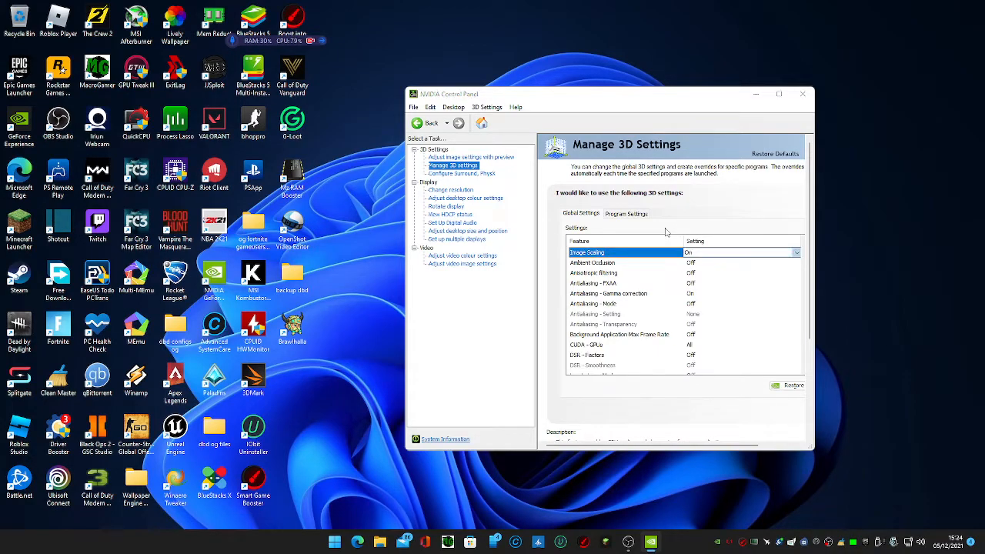
click(732, 252)
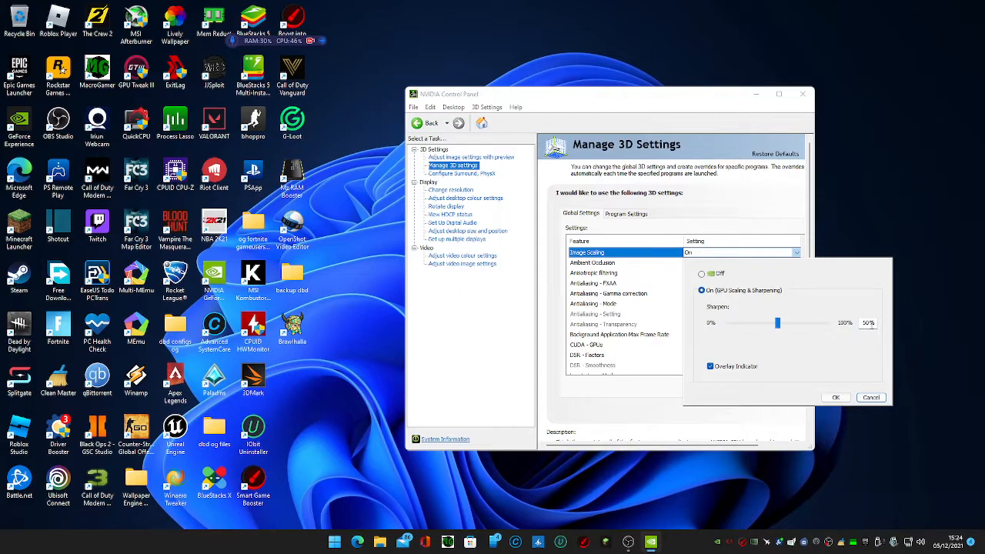
click(837, 398)
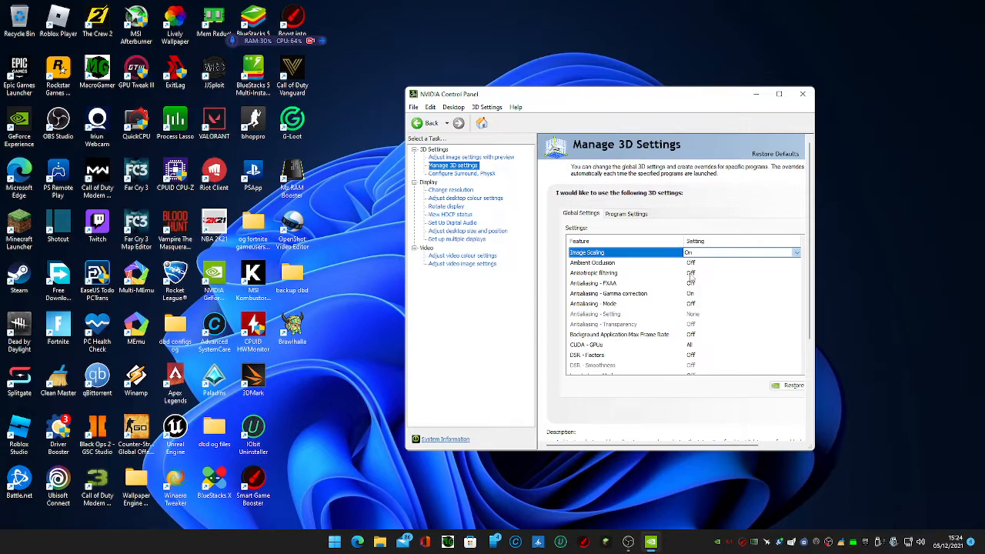
Review the global 3D settings from Ambient Occlusion through the antialiasing options to CUDA - GPUs
key(Down)
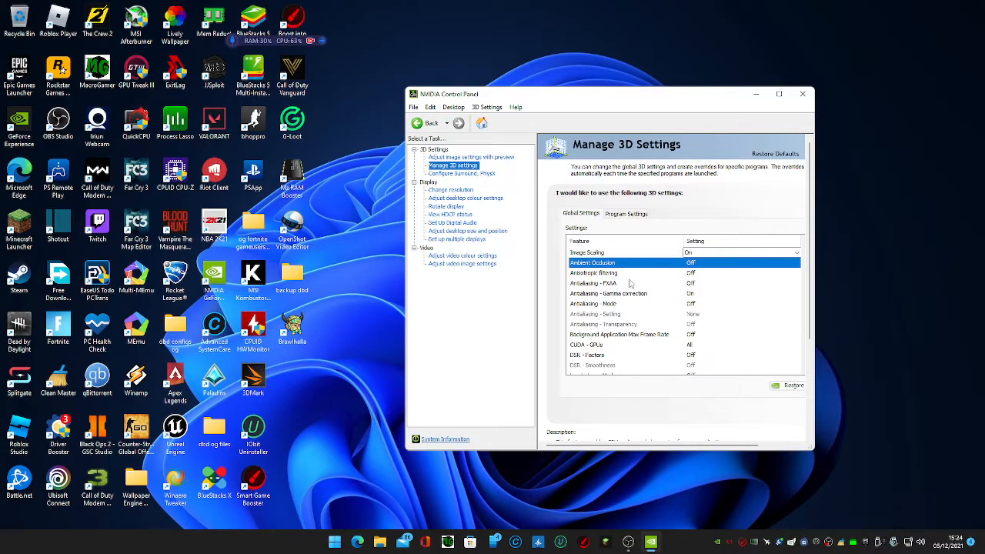
click(785, 263)
scroll(784, 267, down, 2)
scroll(774, 279, up, 2)
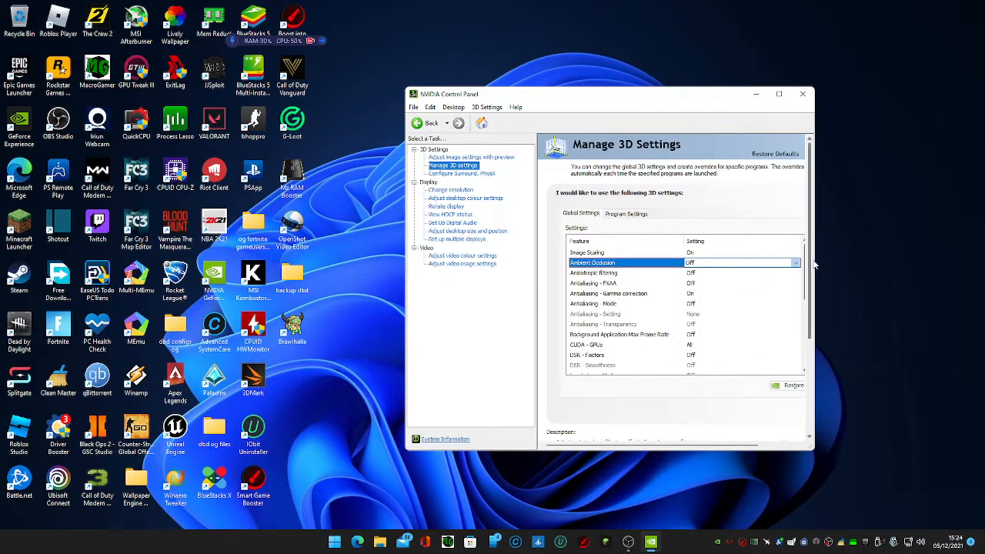
scroll(806, 263, down, 1)
scroll(805, 262, up, 1)
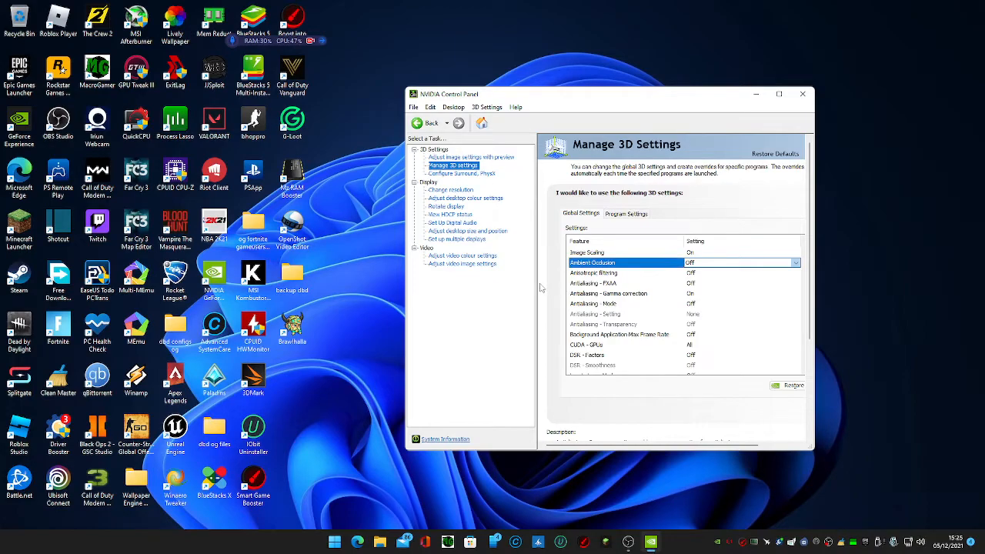
scroll(603, 292, down, 1)
scroll(608, 283, up, 1)
scroll(677, 322, down, 1)
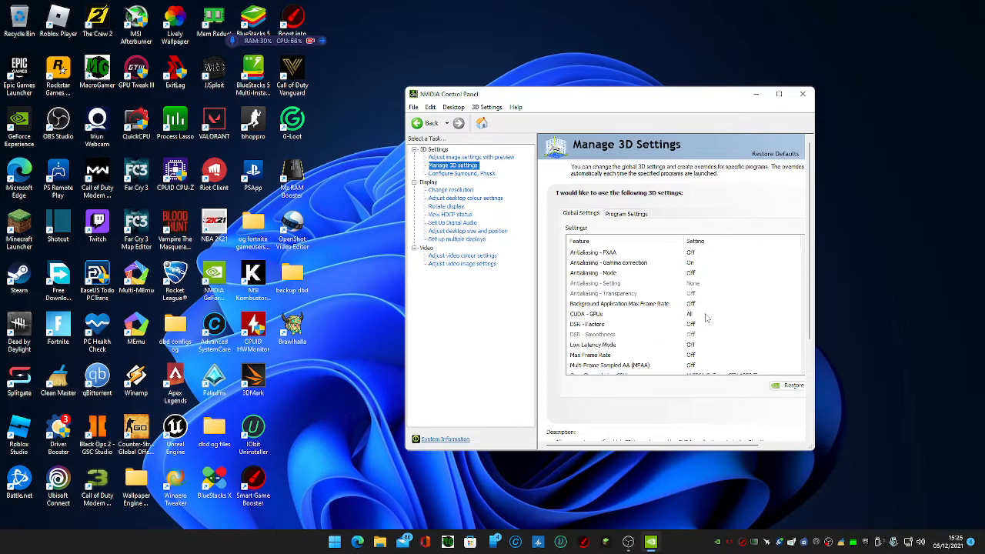
Confirm the NVIDIA GeForce GTX 1050 Ti as the GPU used for CUDA in the global 3D settings
click(706, 315)
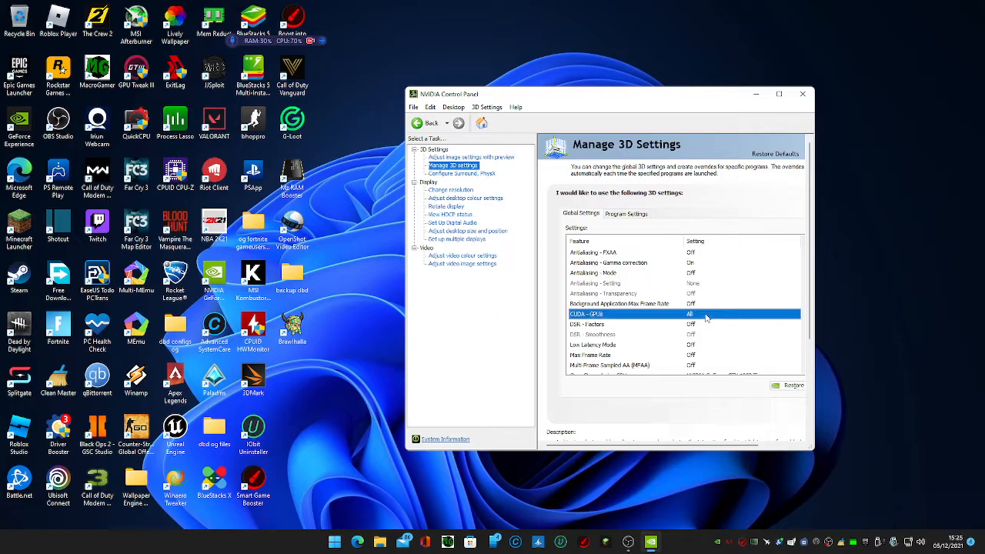
click(702, 316)
click(702, 316)
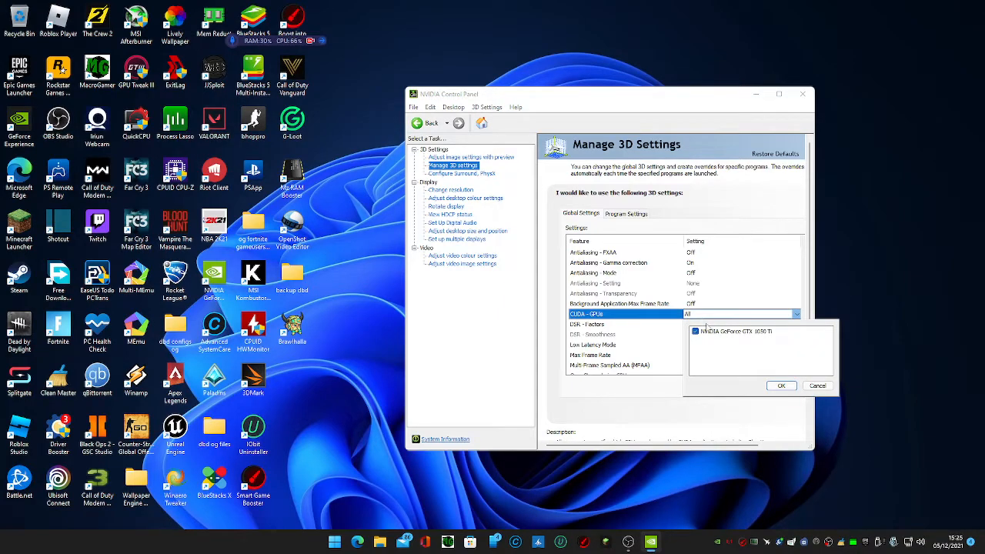
click(781, 386)
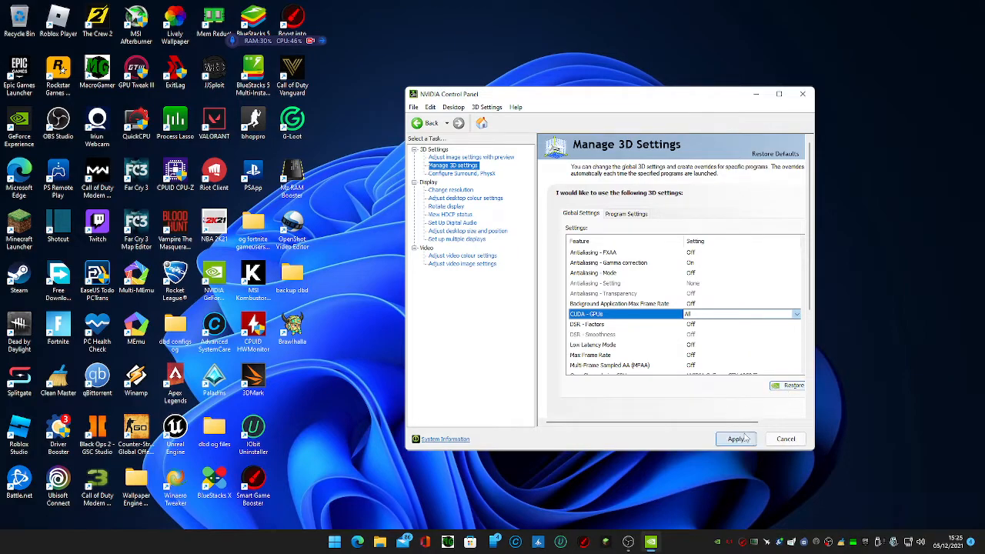
Review the remaining global 3D settings down to Virtual Reality pre-rendered frames and apply the changes
scroll(735, 343, down, 1)
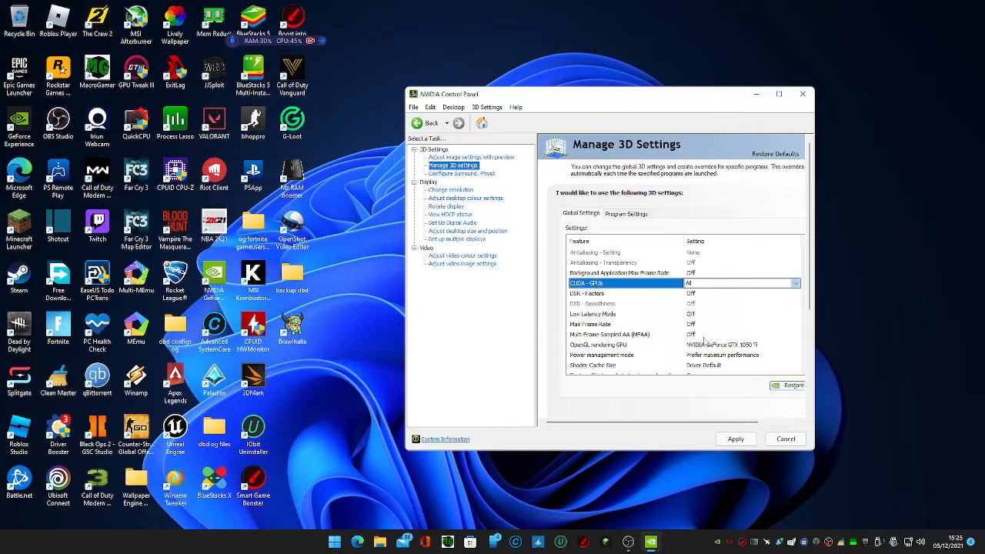
scroll(713, 348, down, 1)
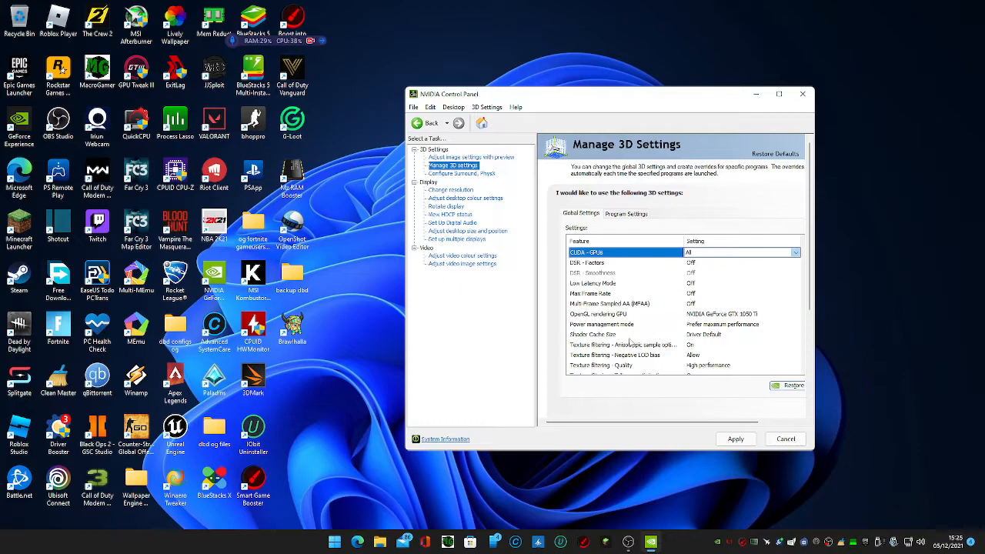
scroll(702, 340, down, 1)
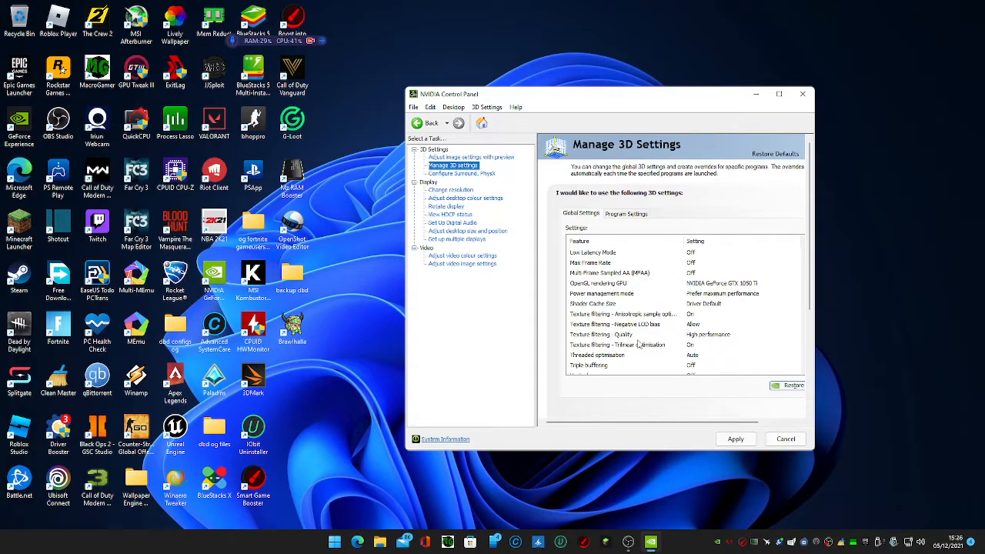
scroll(712, 347, down, 1)
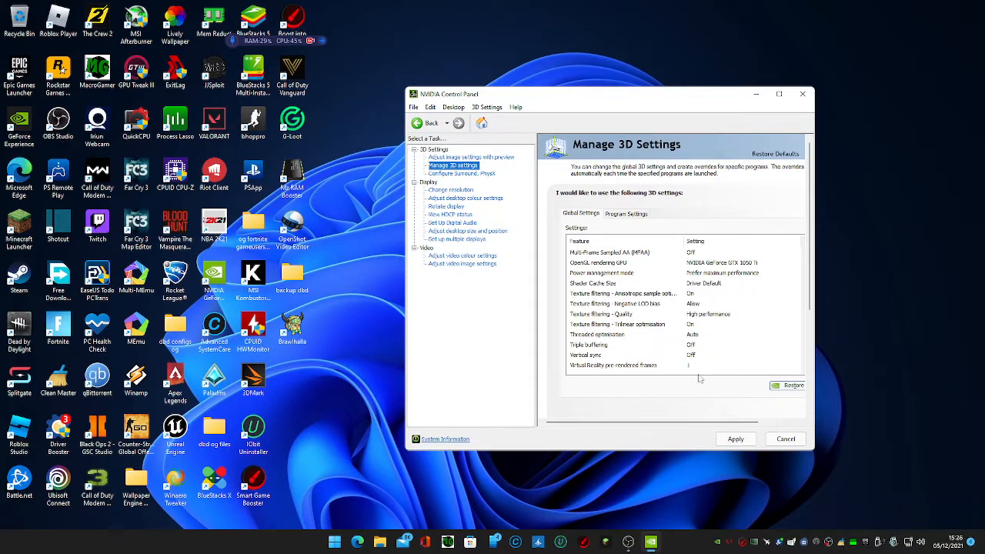
click(735, 439)
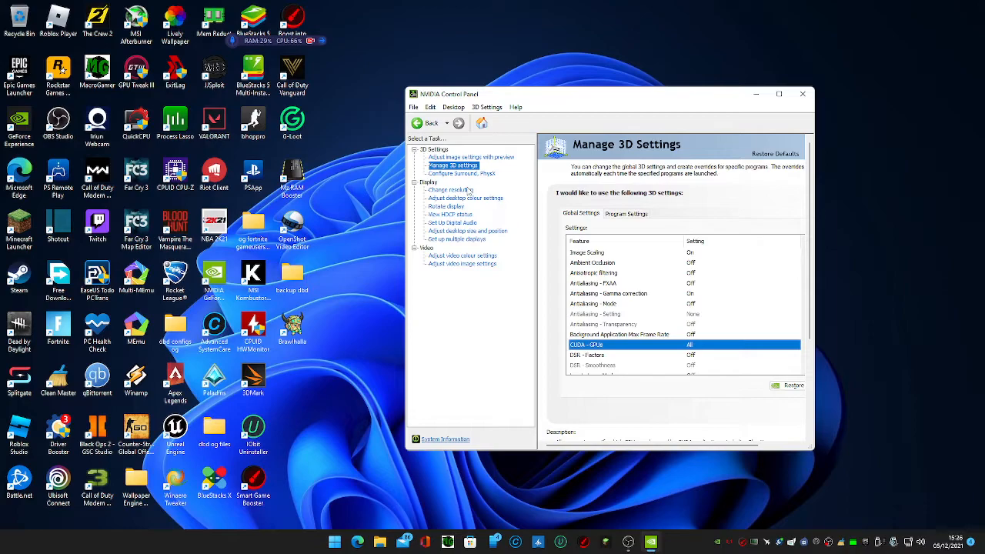
Check the resolution list and refresh rate choices for the display, and close the NVIDIA Control Panel
click(451, 190)
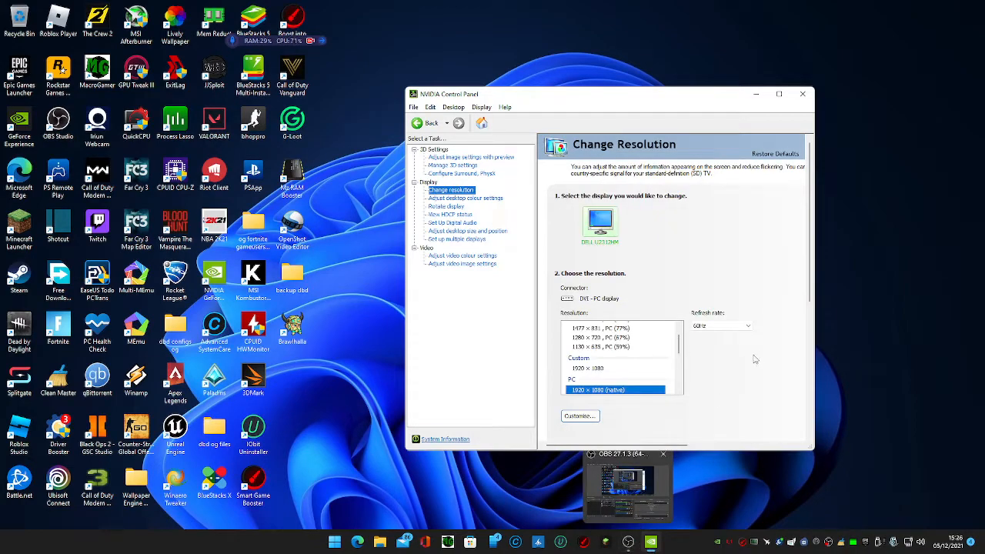
scroll(645, 362, up, 1)
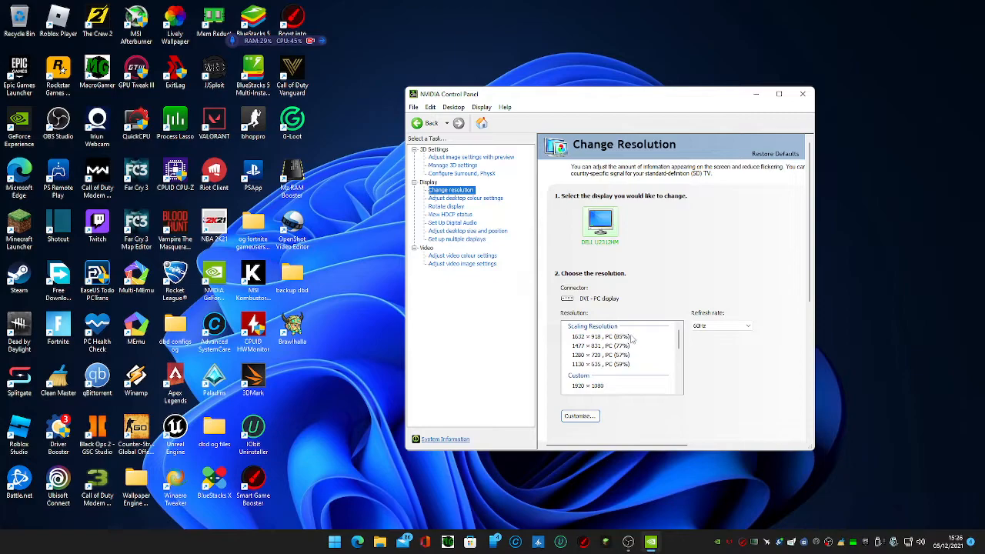
click(720, 326)
click(721, 358)
click(803, 95)
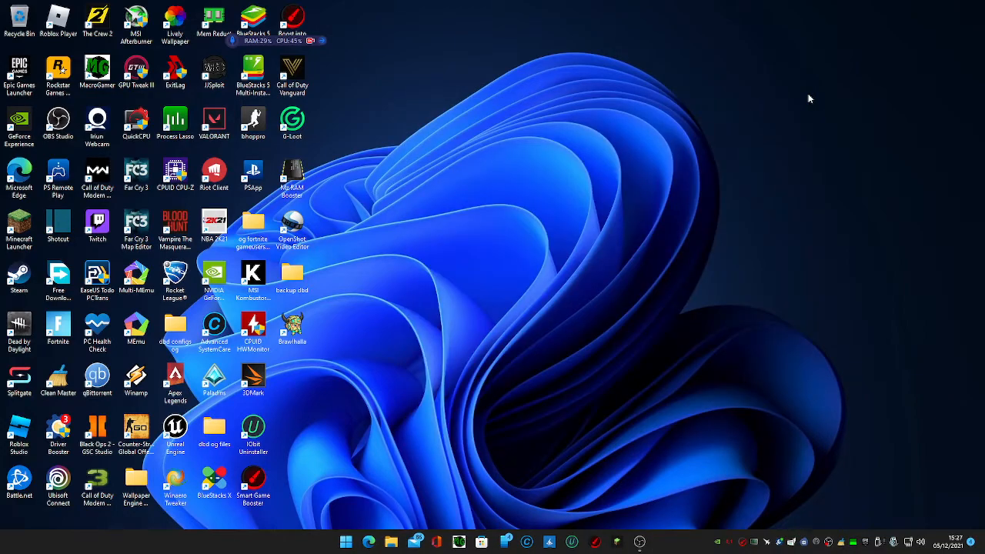
key(super)
text(per)
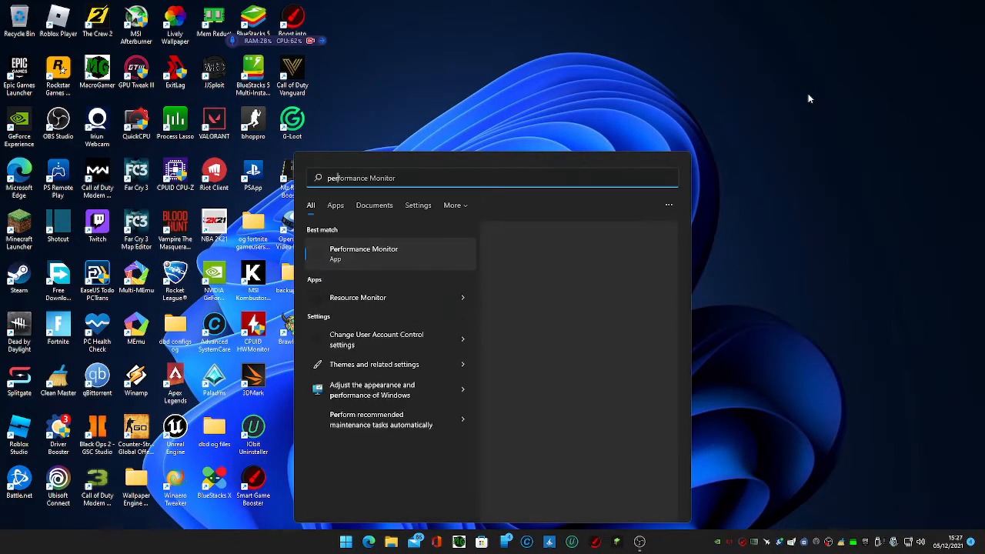
key(BackSpace)
key(BackSpace)
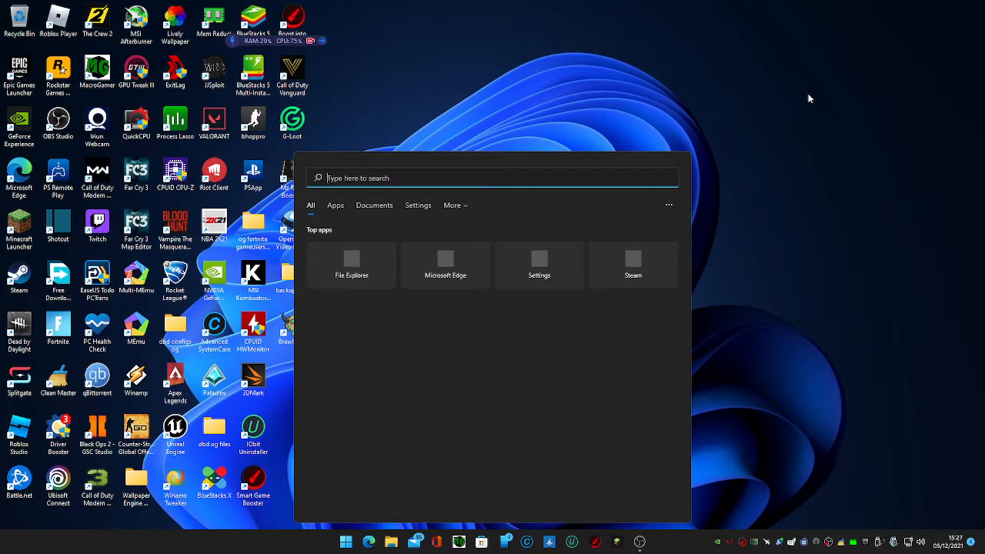
text(sys)
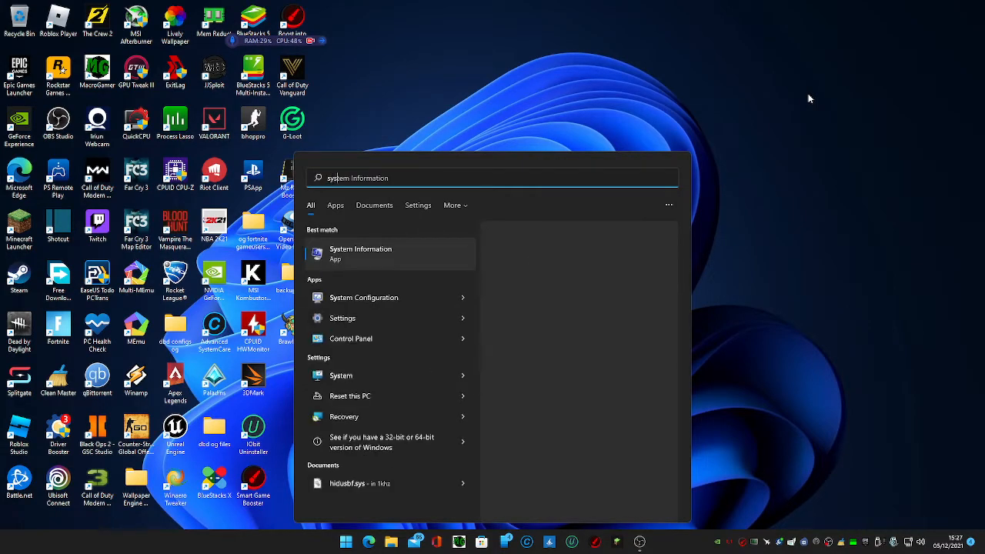
click(357, 340)
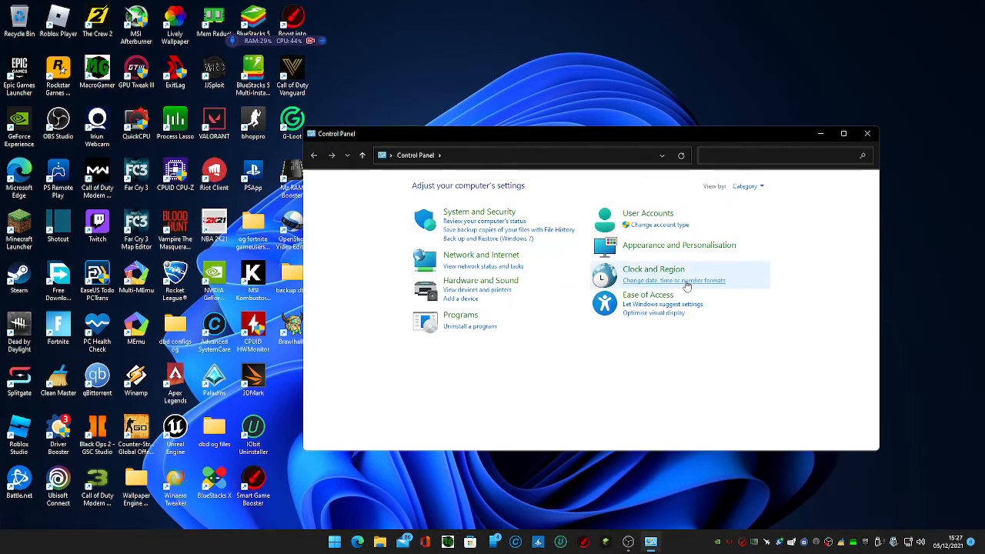
click(498, 257)
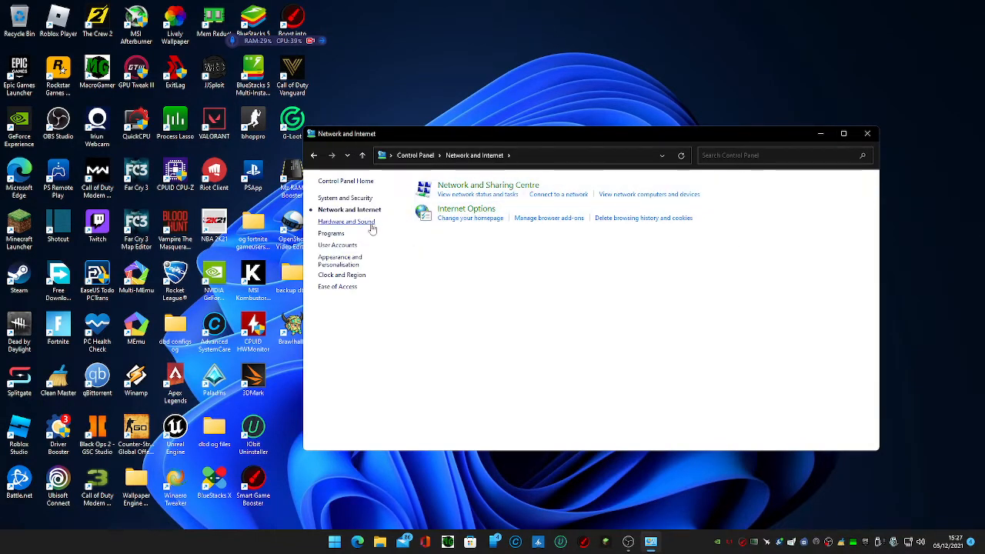
click(873, 136)
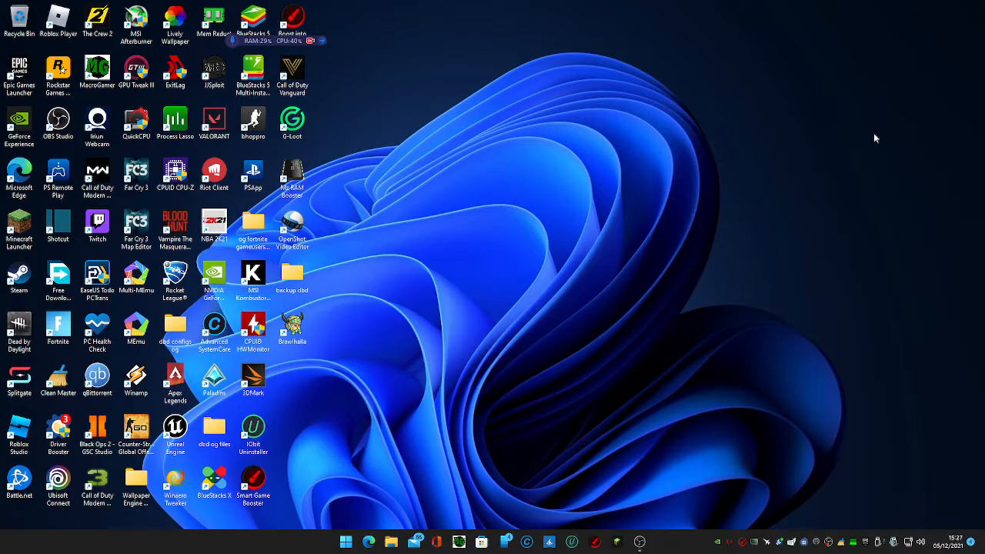
Find the power plan editor through Windows search and go up to the Power Options overview of plans
key(super)
text(b)
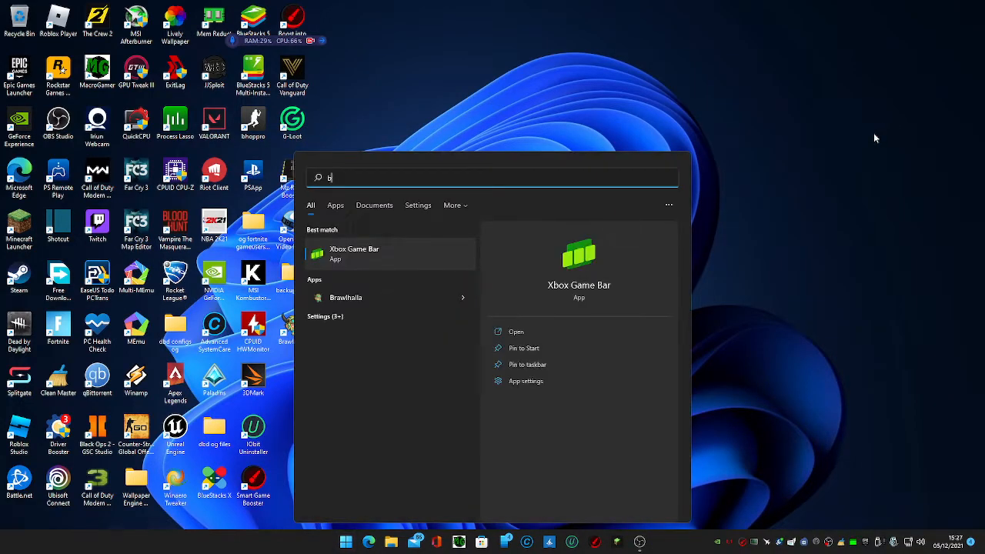
text(atter)
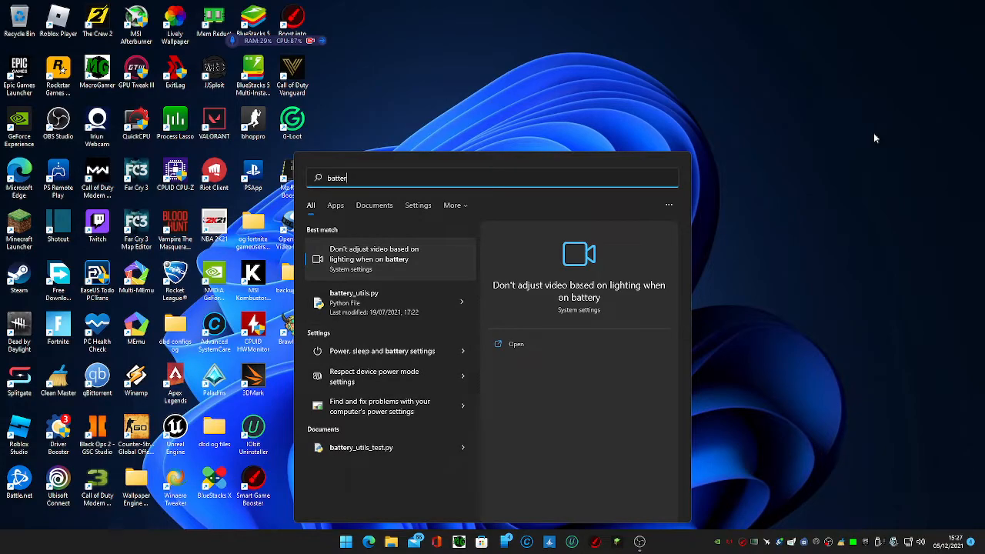
key(BackSpace)
key(BackSpace)
key(BackSpace)
key(BackSpace)
key(BackSpace)
key(BackSpace)
text(ener)
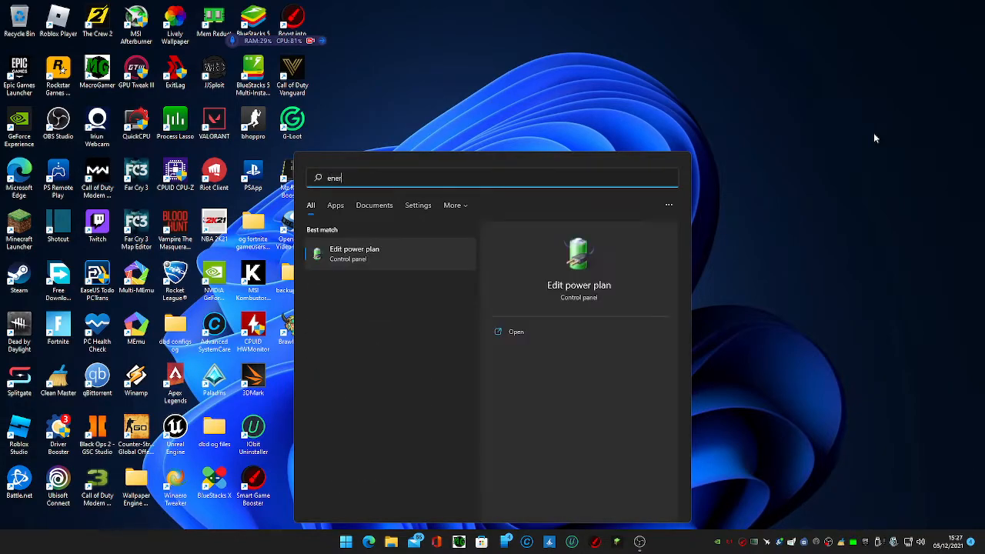
key(Return)
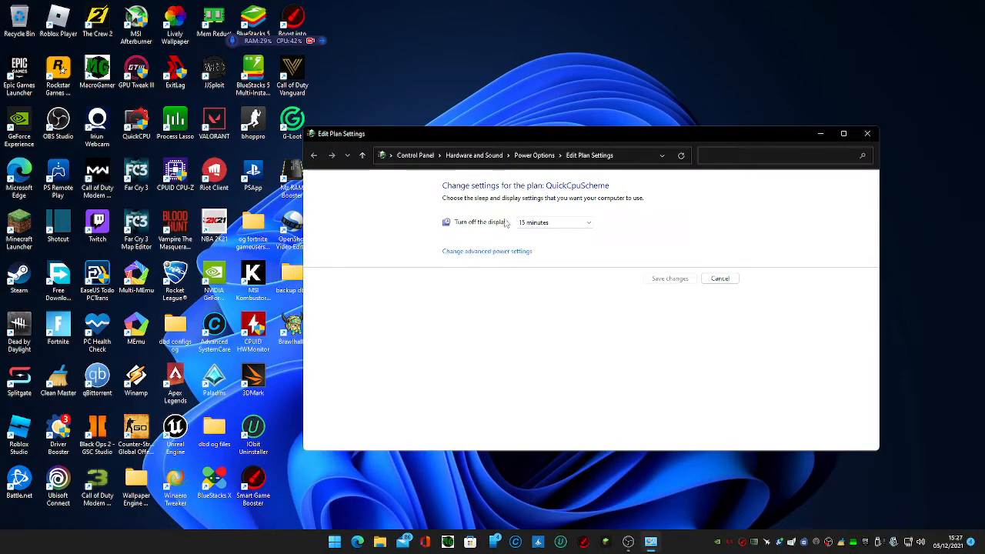
click(528, 160)
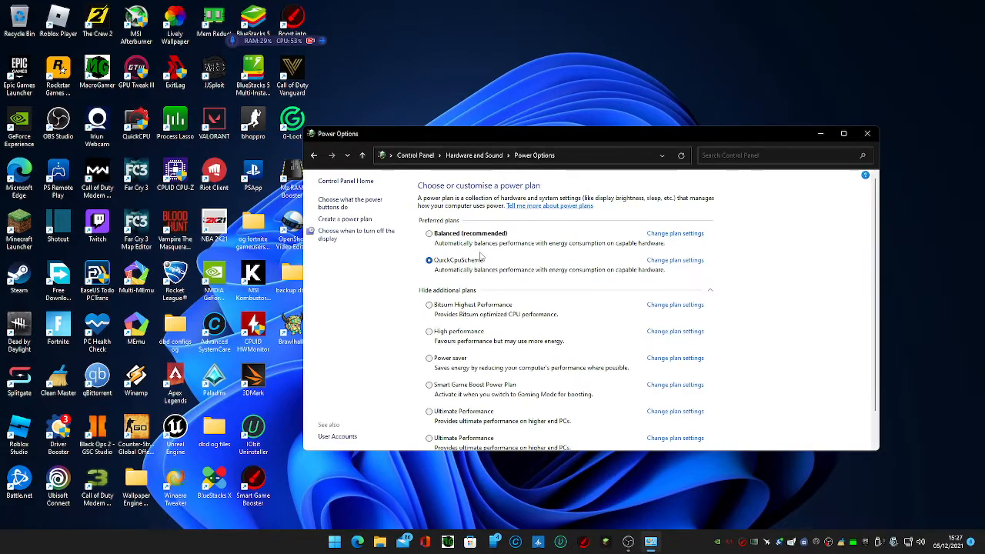
Look through the available power plans and collapse the additional plans
scroll(462, 298, down, 2)
scroll(477, 292, up, 2)
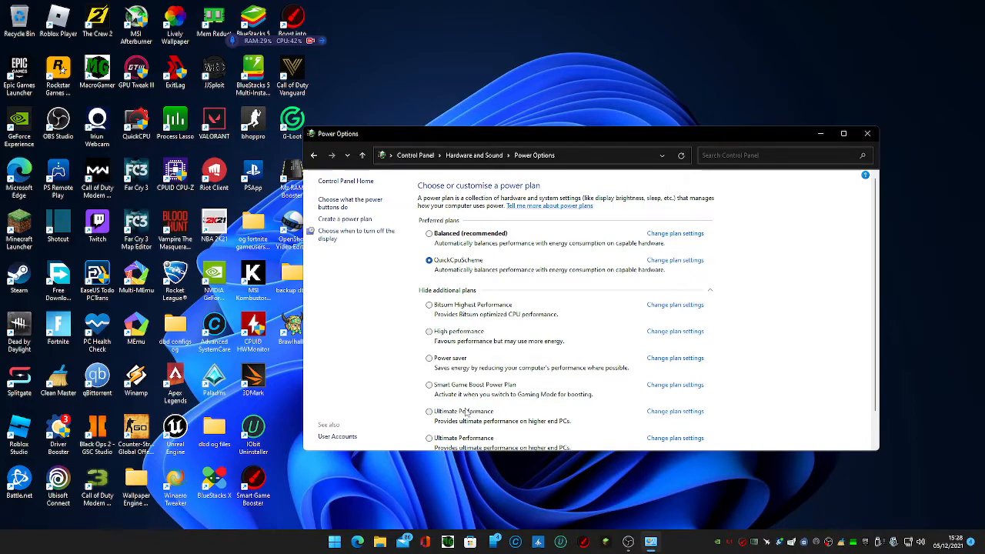
scroll(467, 413, down, 1)
scroll(477, 388, up, 1)
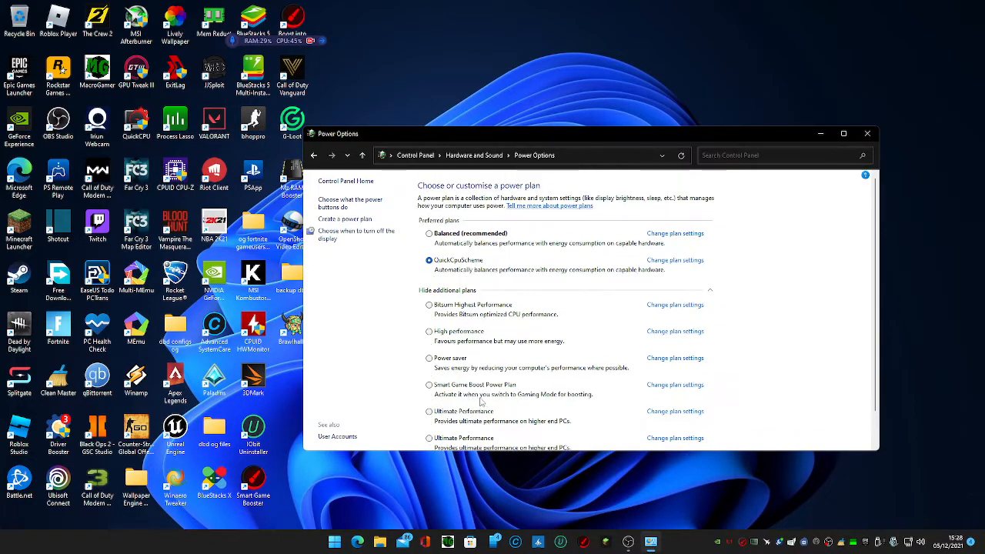
click(710, 290)
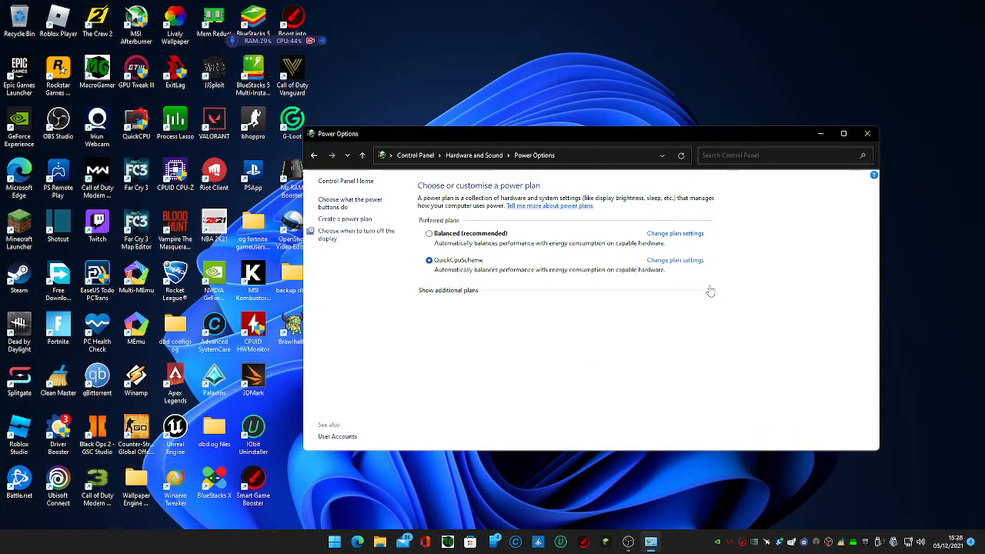
Open the advanced power settings of the QuickCpuScheme plan and collapse the Hard disk group
click(670, 261)
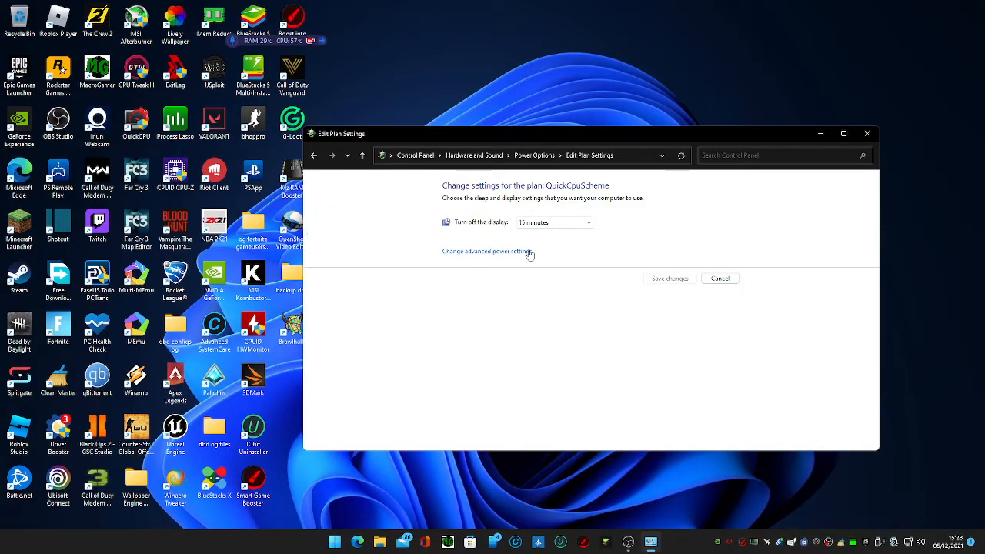
click(529, 251)
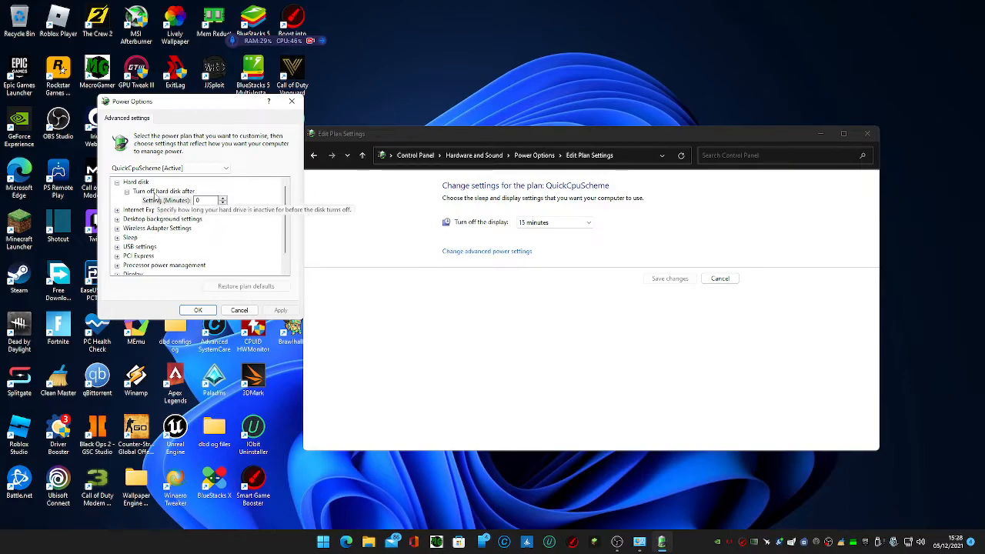
click(128, 191)
click(117, 182)
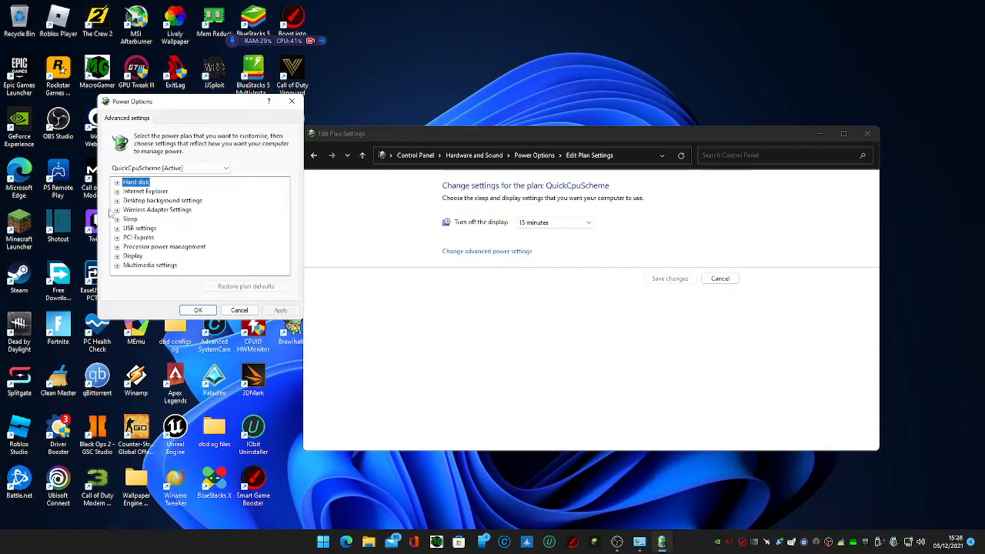
Check the USB 3 Link Power Management and USB selective suspend settings, and collapse the USB settings group
double_click(137, 229)
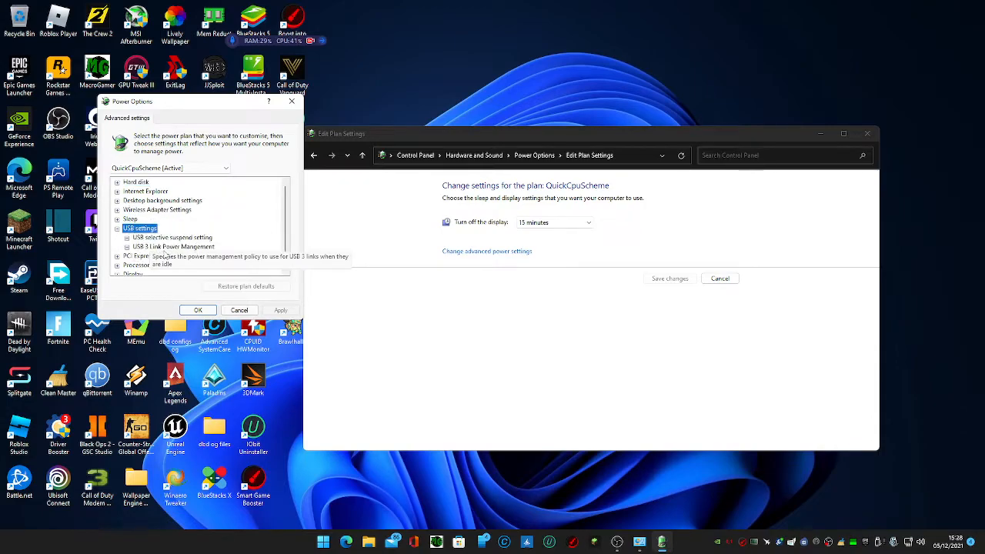
click(154, 247)
double_click(154, 248)
scroll(146, 234, down, 1)
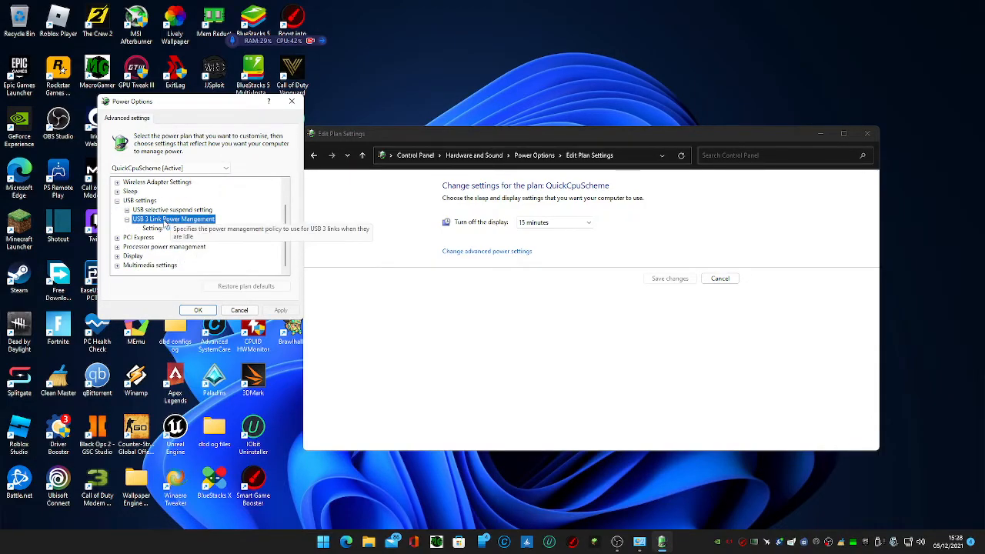
double_click(139, 221)
double_click(138, 220)
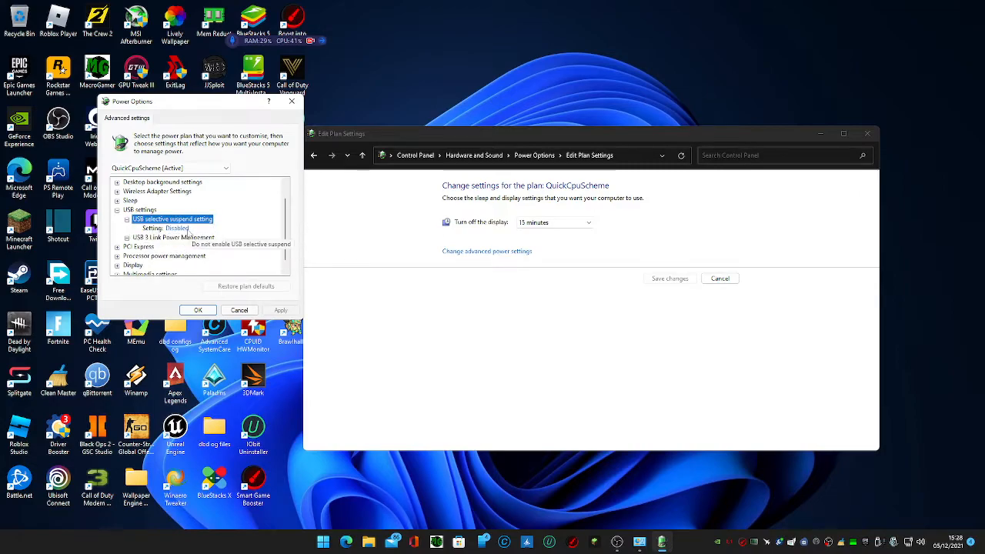
double_click(157, 220)
double_click(151, 212)
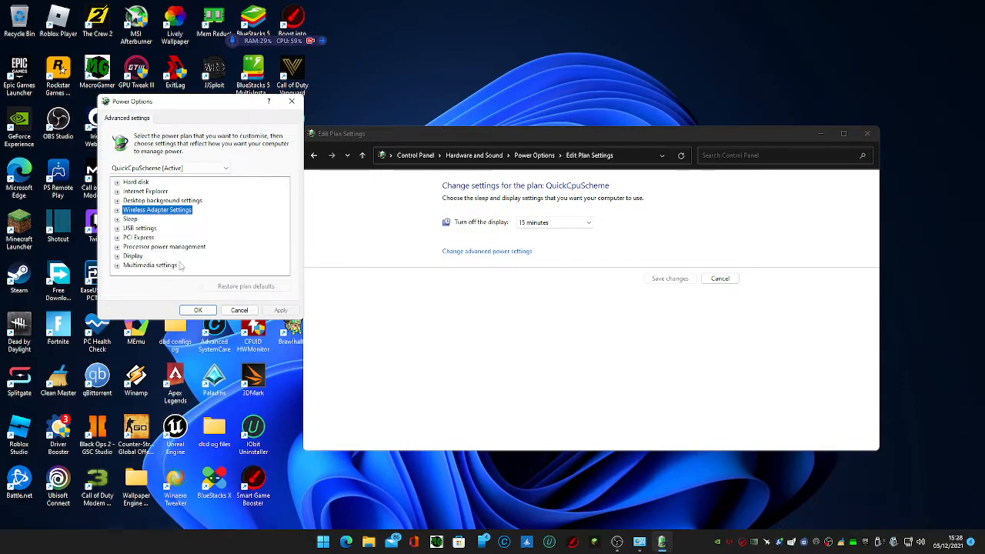
Set the PCI Express Link State Power Management to Off, apply it and collapse the PCI Express group
double_click(151, 239)
click(157, 248)
double_click(159, 250)
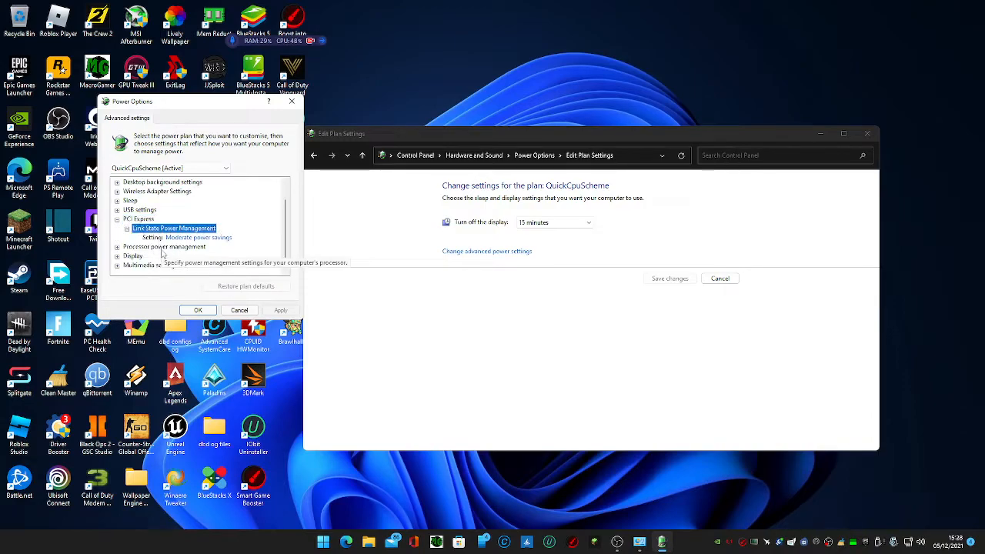
click(228, 256)
click(229, 238)
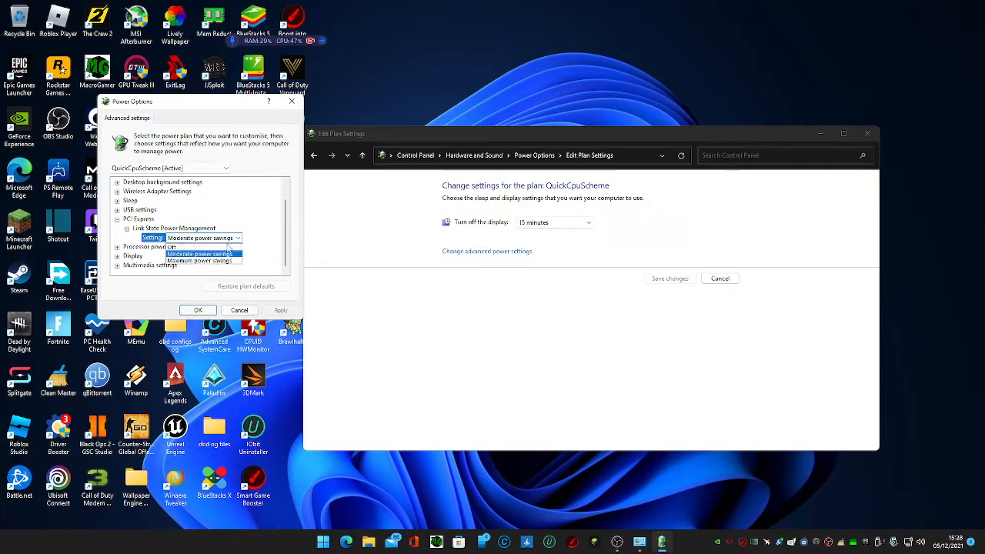
click(185, 246)
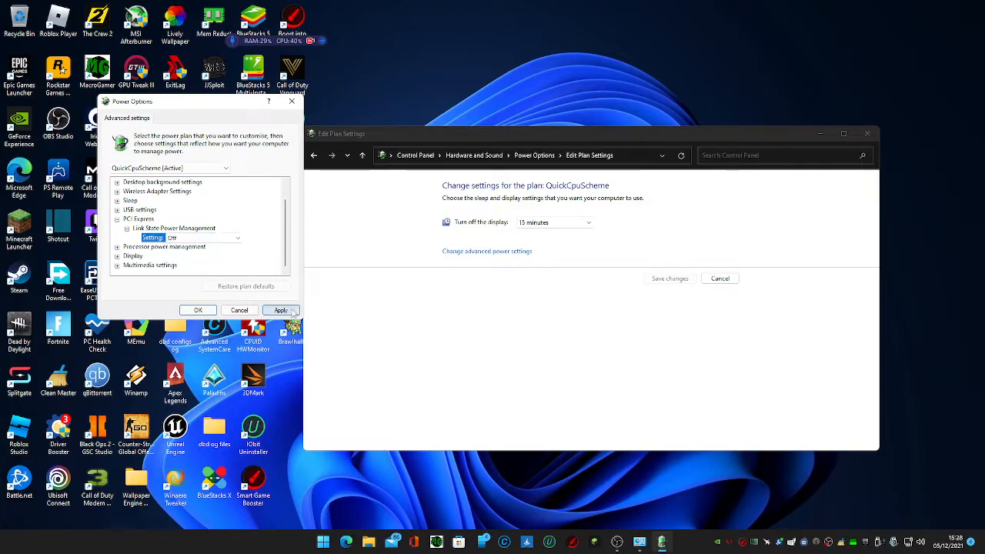
click(274, 309)
click(195, 229)
double_click(195, 230)
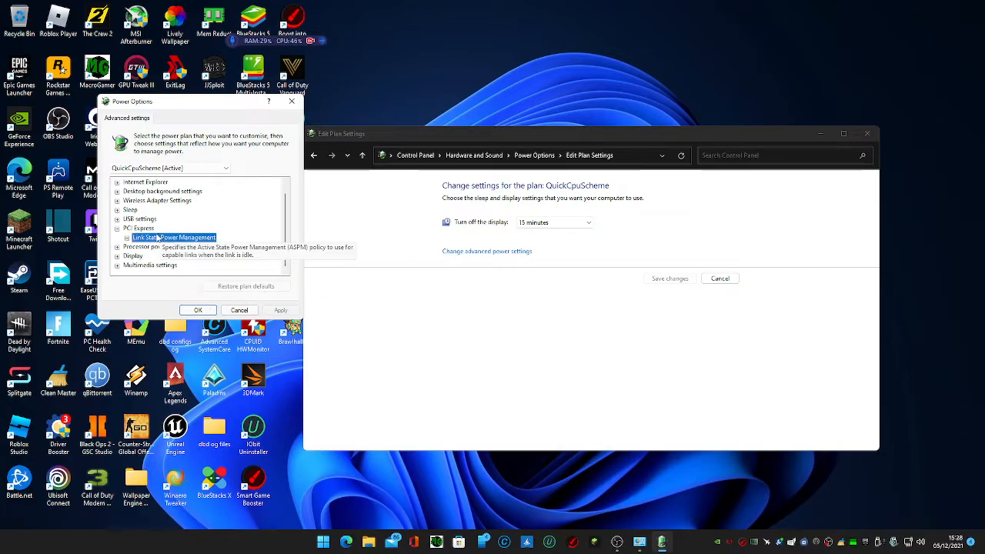
double_click(151, 231)
Set the minimum processor state to 99% under Processor power management, apply it and close the power plan windows
double_click(196, 247)
scroll(199, 258, down, 1)
double_click(188, 247)
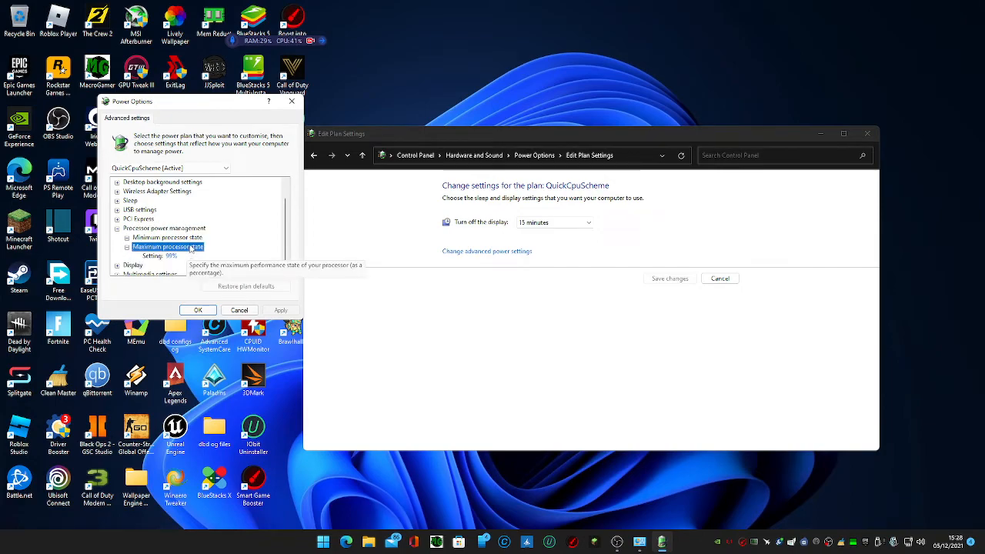
double_click(194, 238)
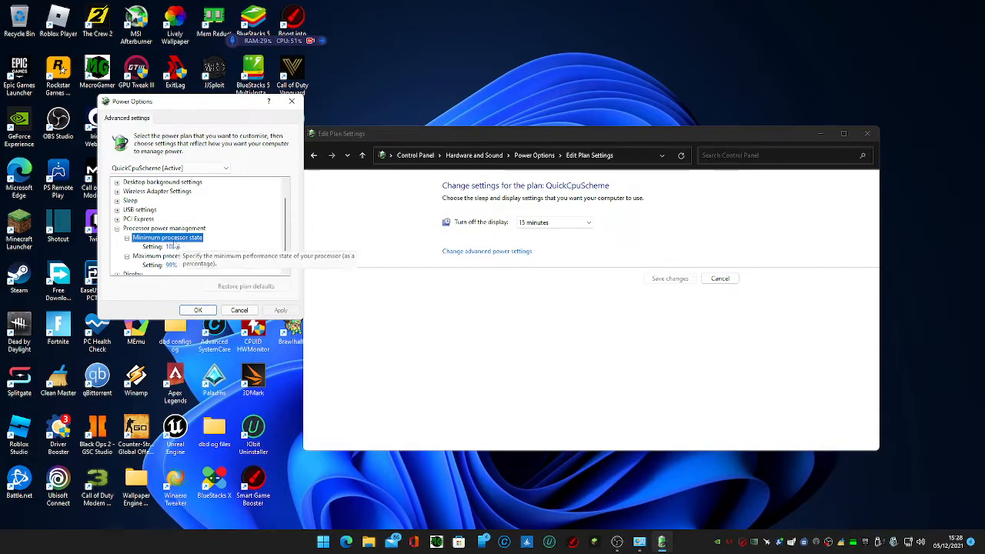
click(174, 247)
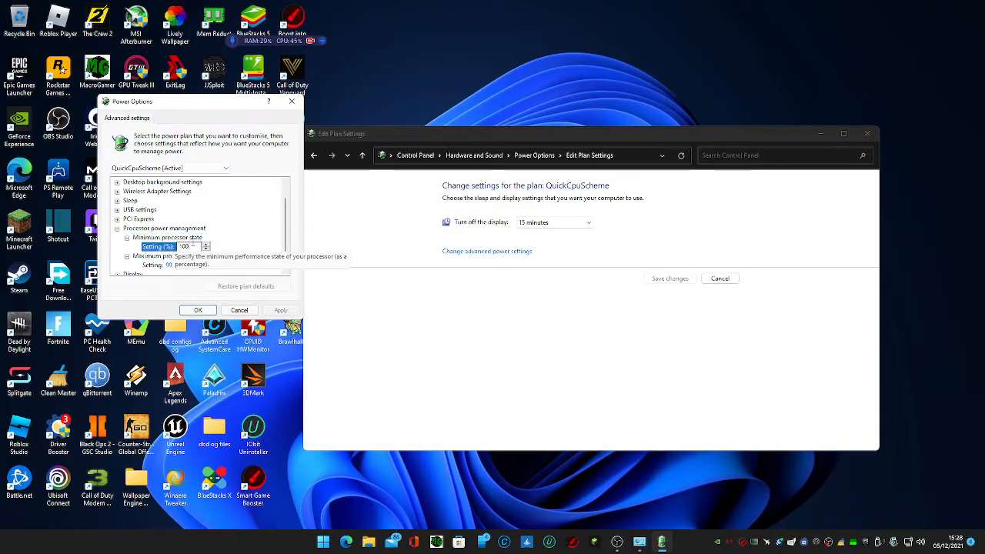
key(BackSpace)
key(BackSpace)
text(99)
click(281, 310)
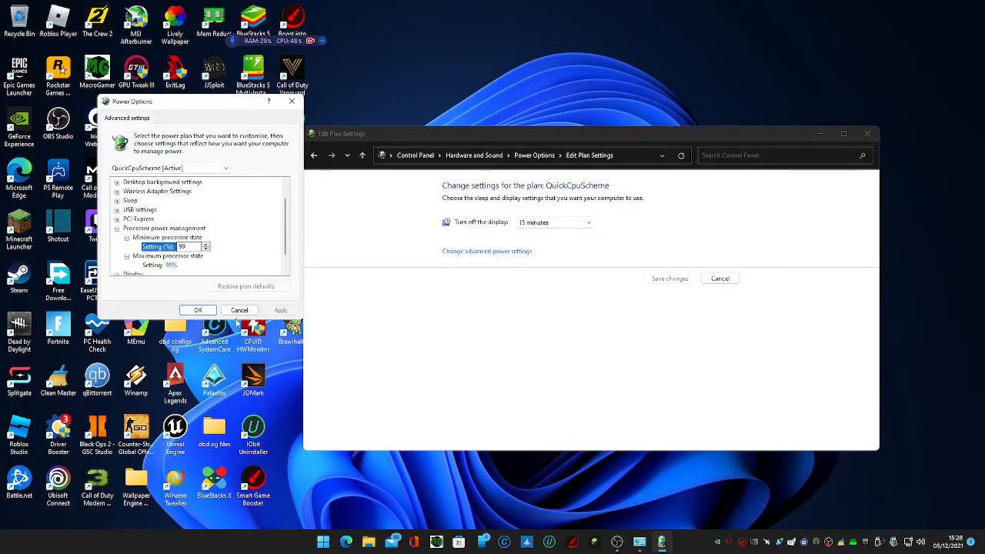
click(198, 310)
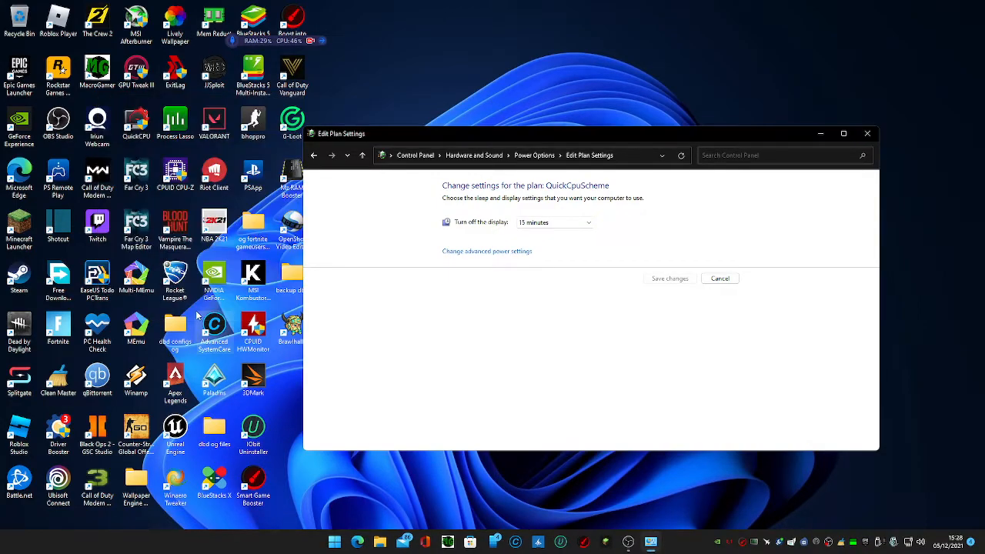
click(865, 136)
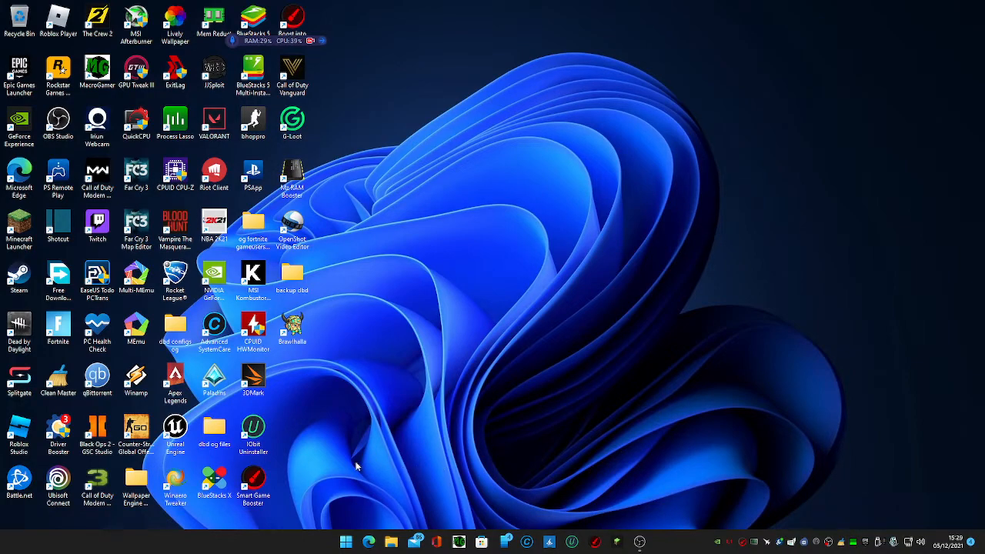
Open the Network Connections window through More network adapter options in the advanced network settings
click(641, 543)
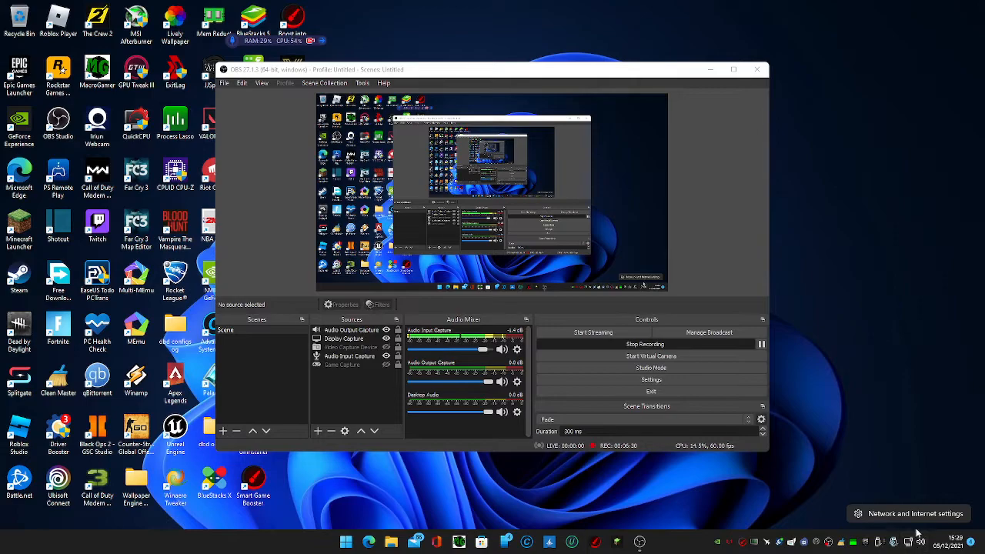
click(912, 513)
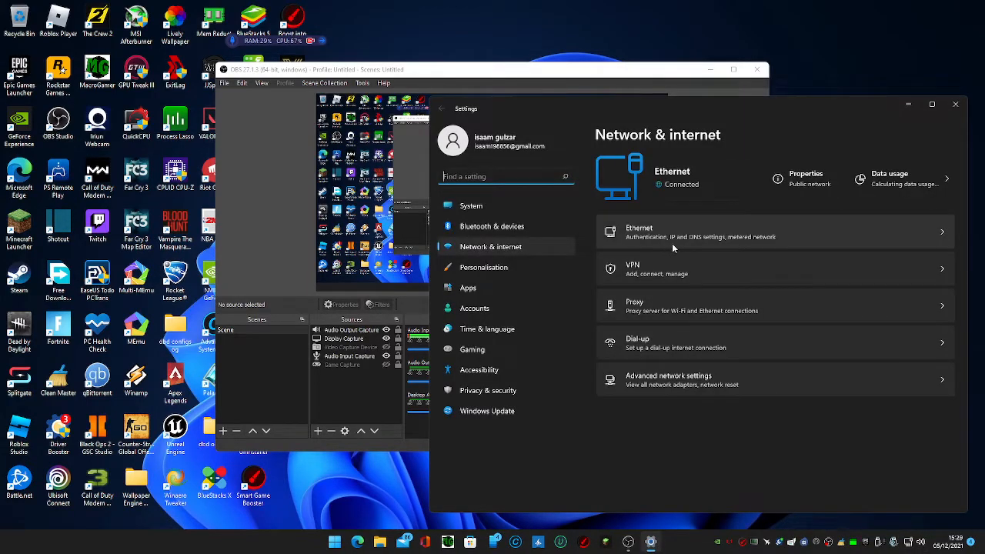
click(726, 387)
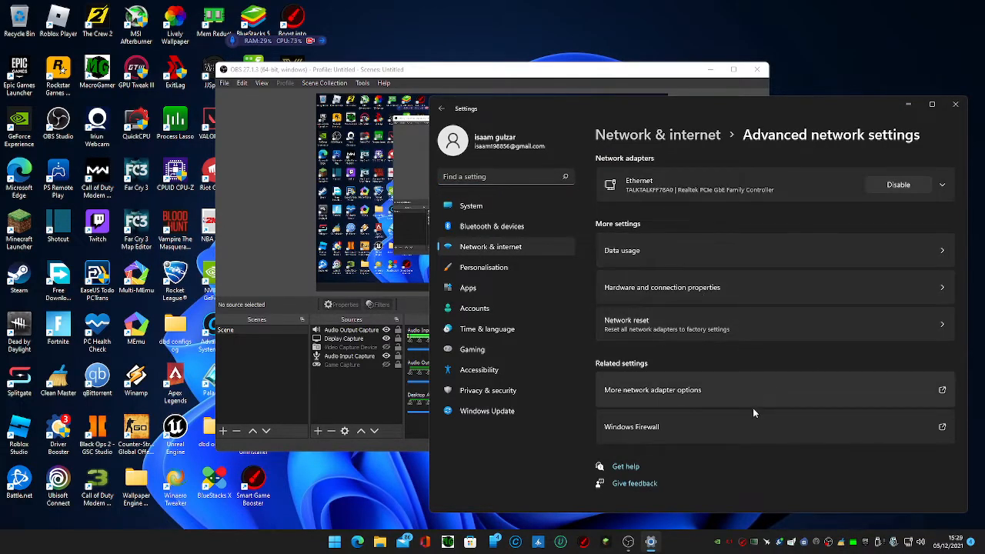
click(752, 403)
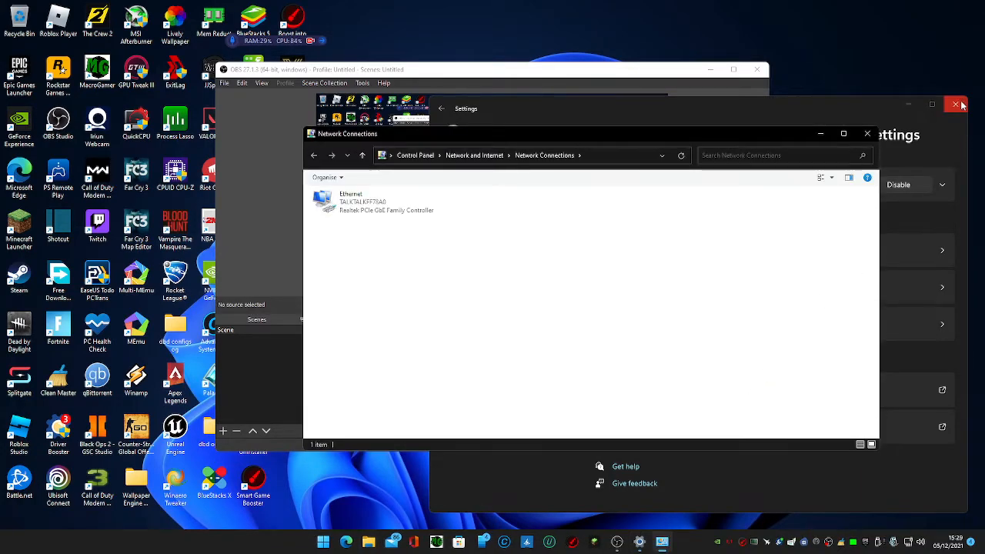
Confirm the Ethernet adapter's IPv4 properties with DNS servers 8.8.8.8 and 8.8.4.4, and close the Settings and network windows
click(955, 104)
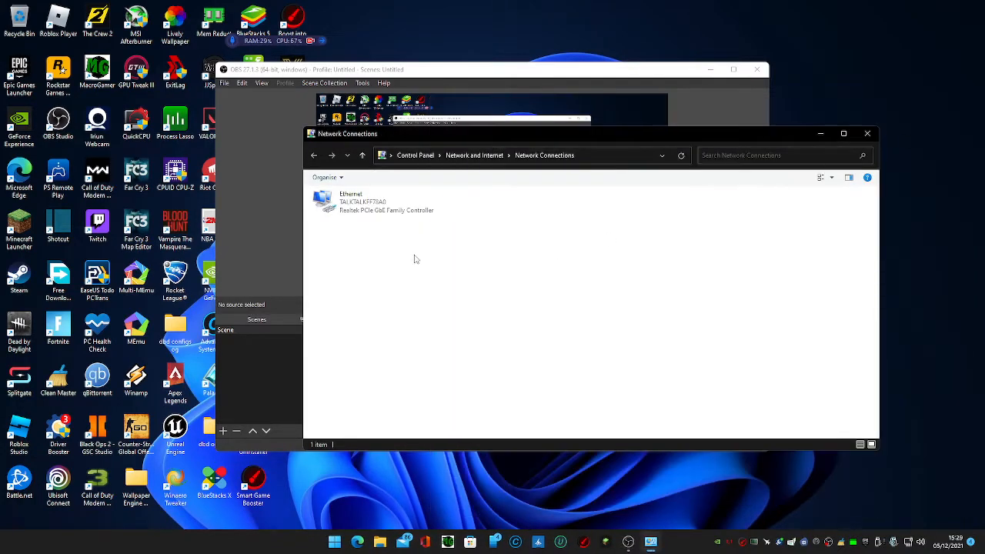
click(403, 214)
right_click(407, 205)
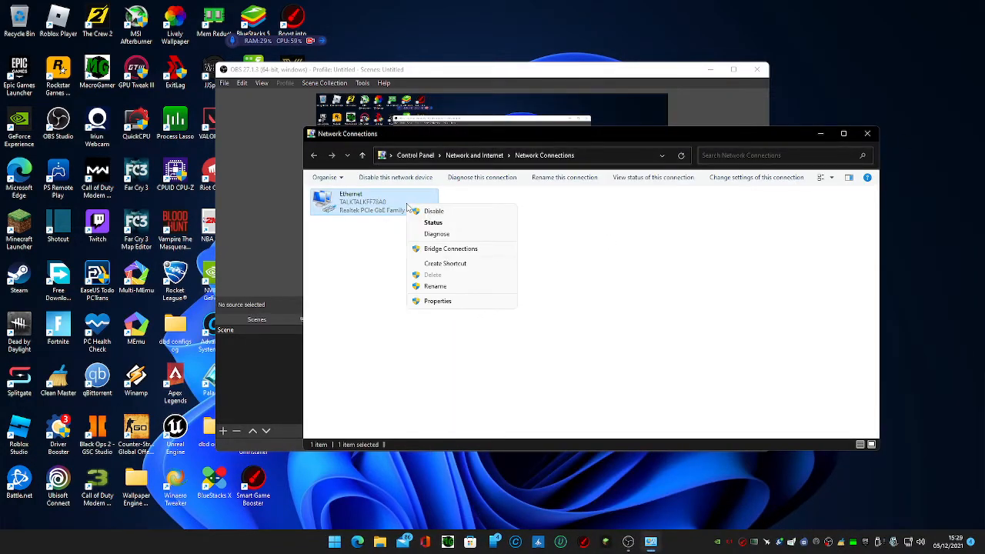
click(455, 301)
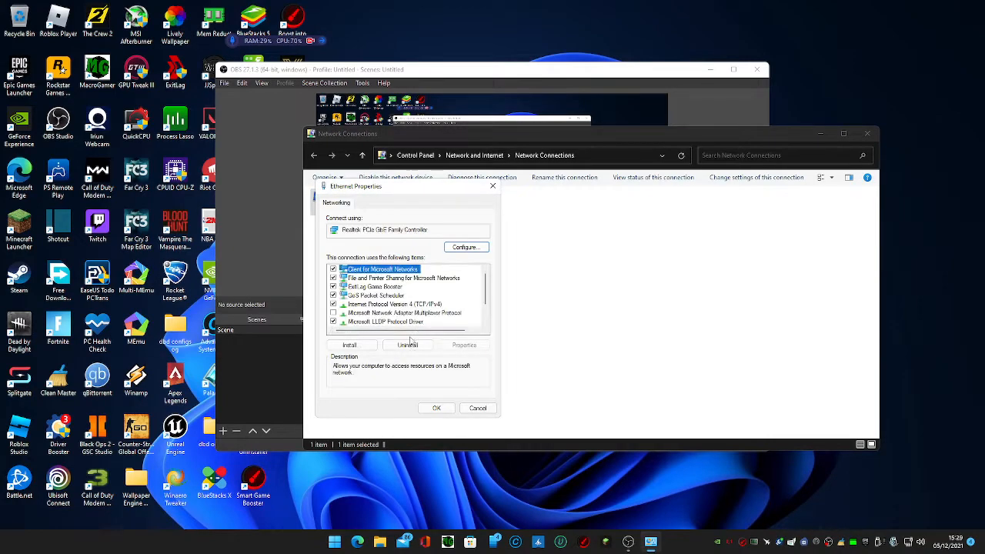
click(431, 304)
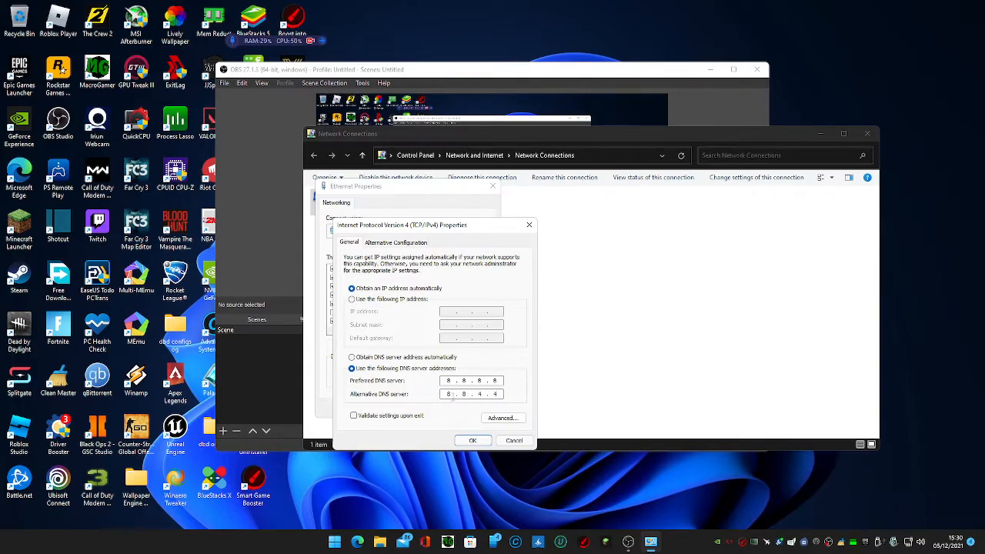
click(486, 441)
click(436, 409)
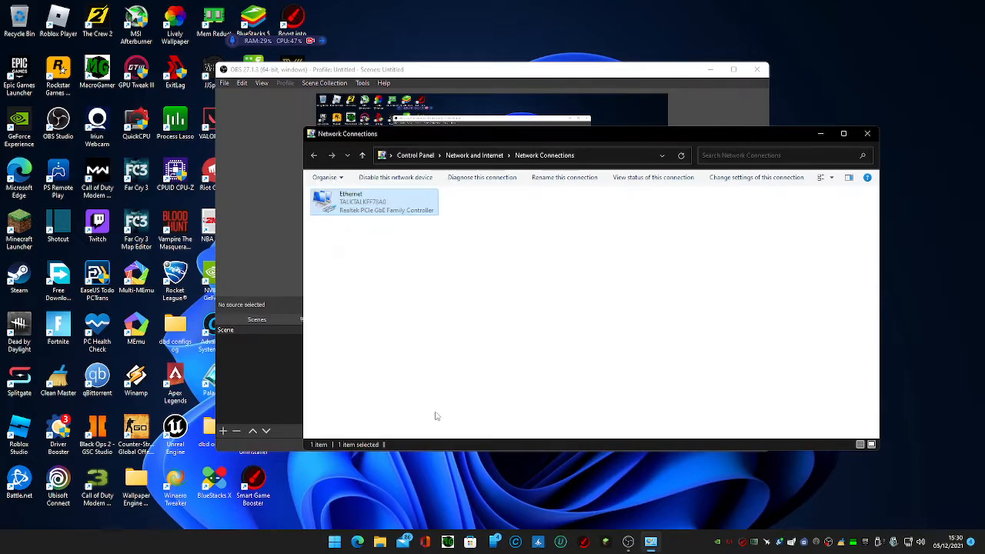
click(868, 133)
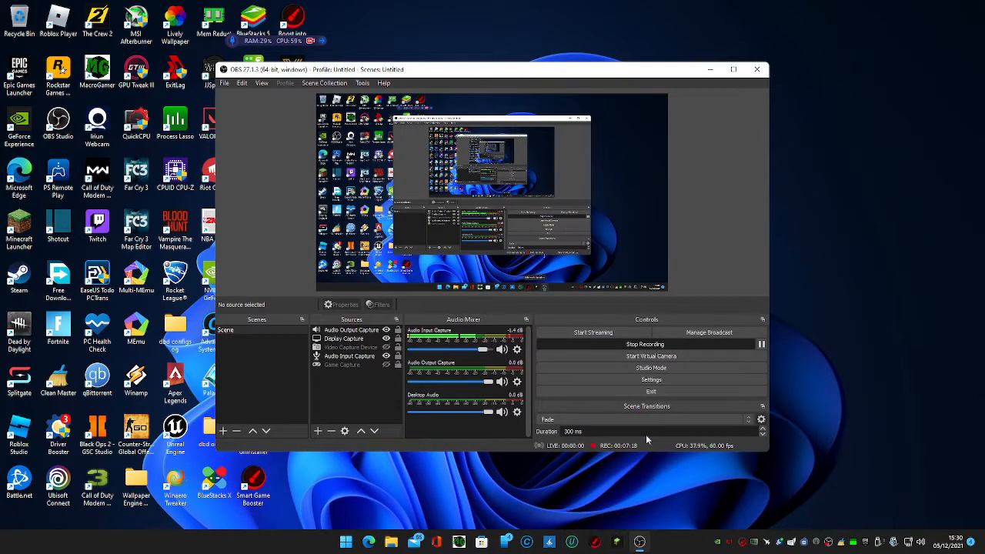
click(761, 345)
click(761, 345)
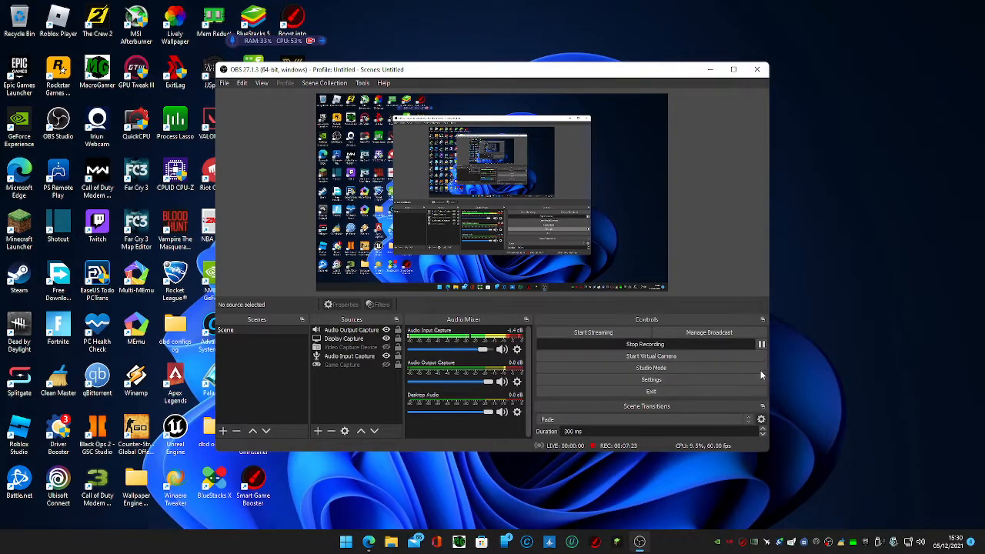
click(762, 344)
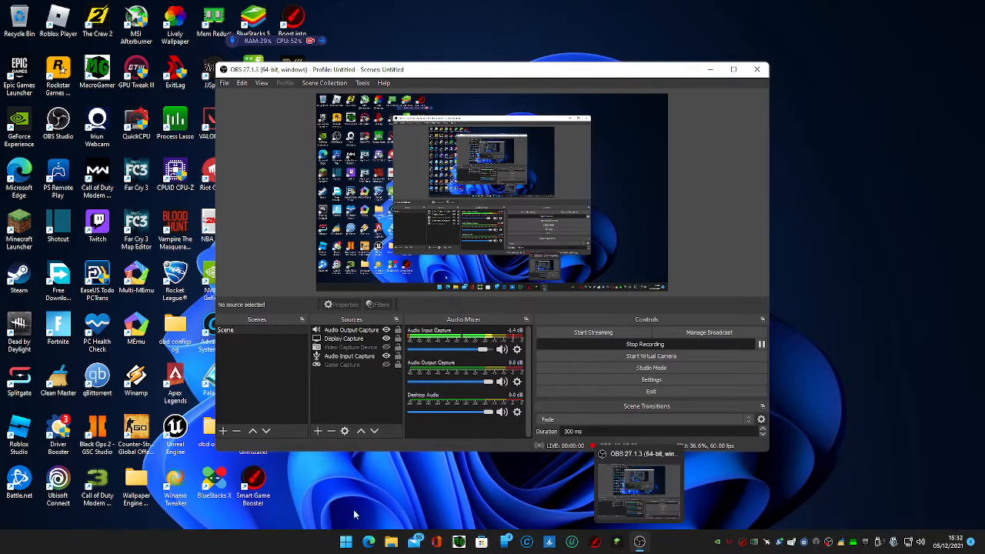
Open the Graphics page of the Windows display settings and look through the apps listed under custom options
click(346, 542)
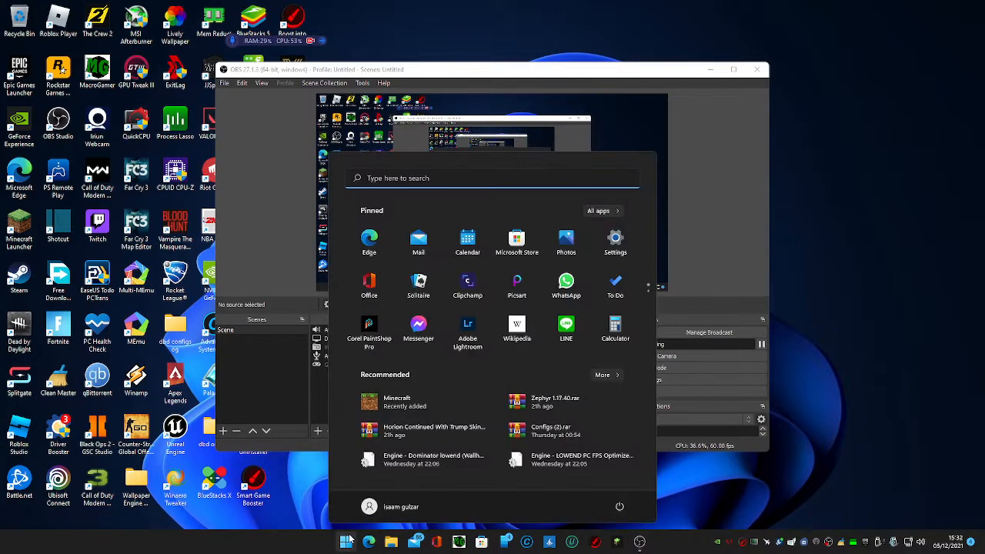
click(615, 238)
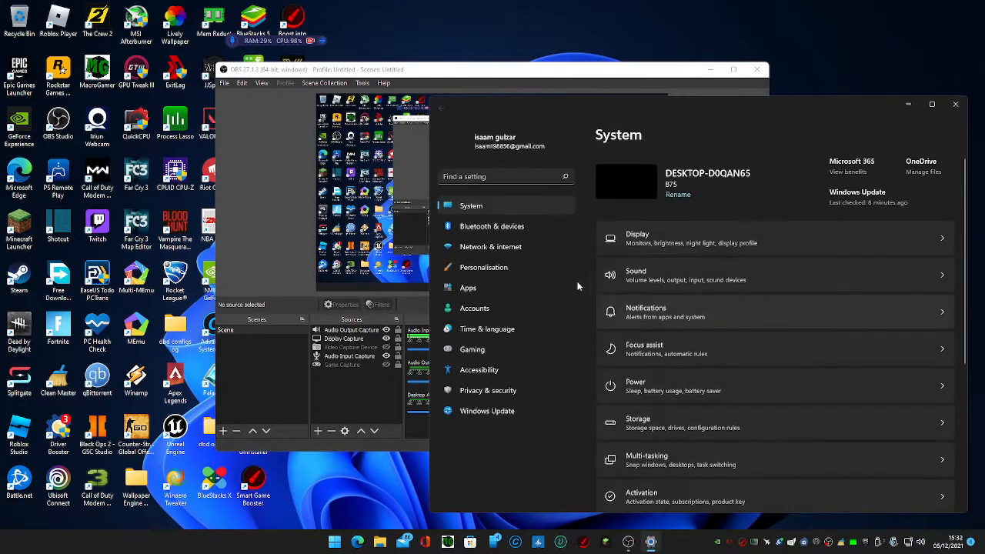
click(659, 236)
scroll(710, 354, down, 1)
scroll(709, 361, down, 1)
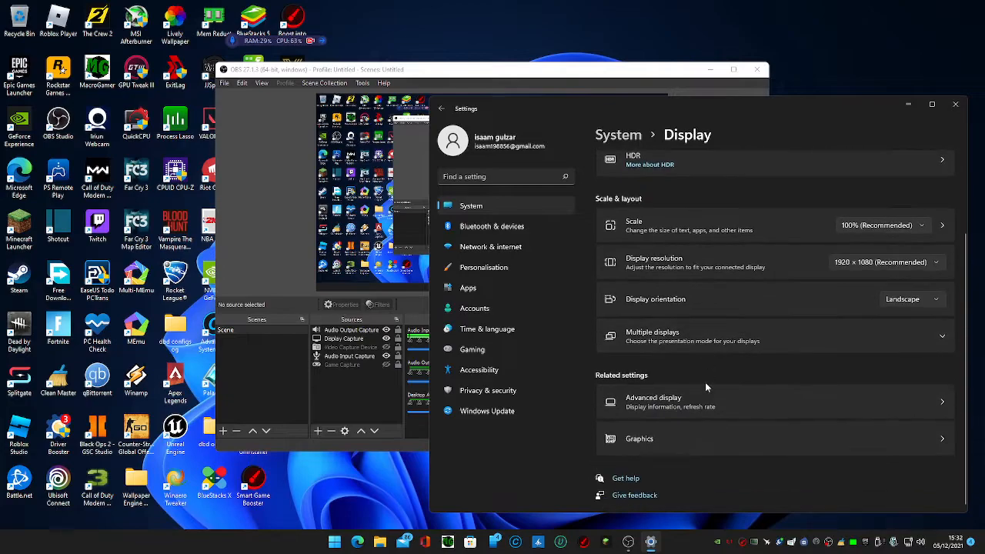
click(691, 445)
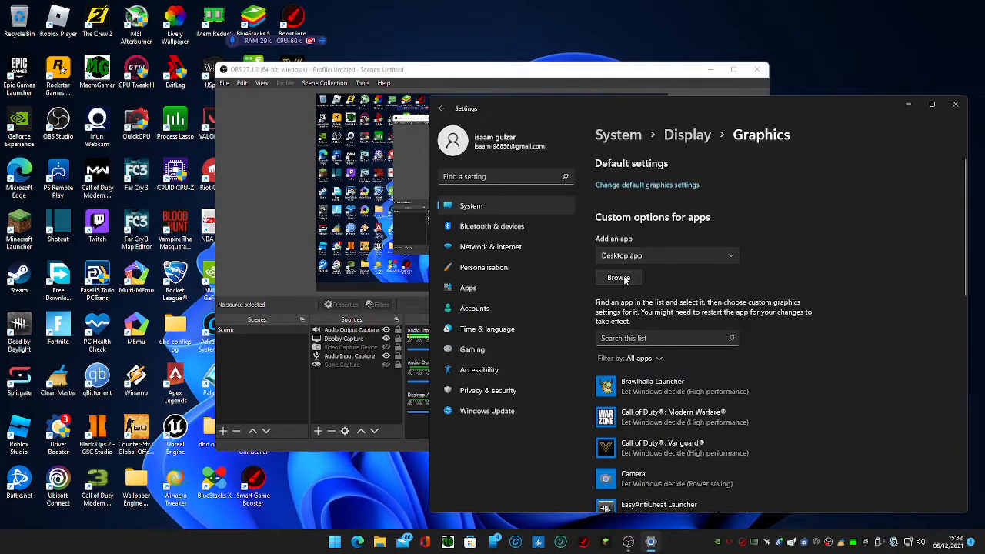
scroll(672, 411, down, 3)
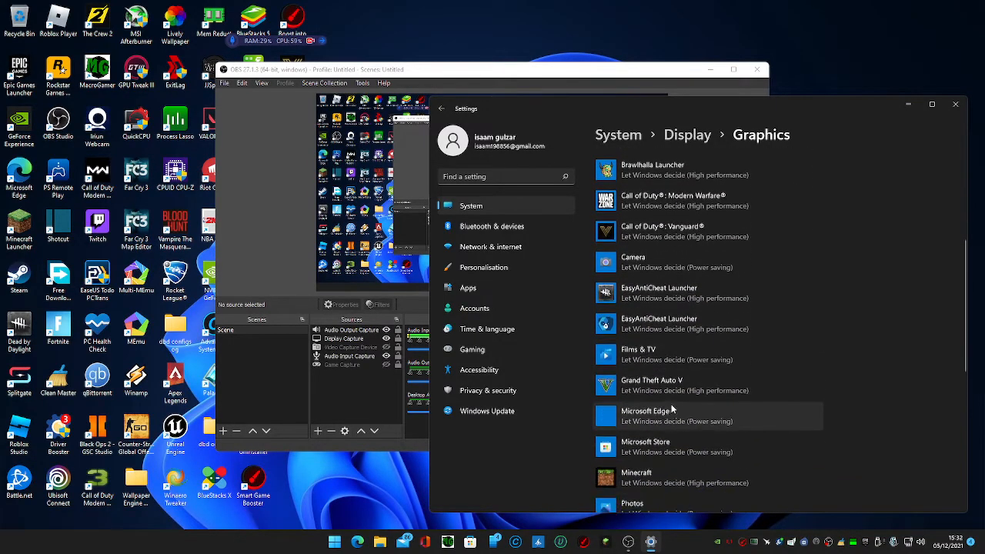
scroll(693, 401, up, 3)
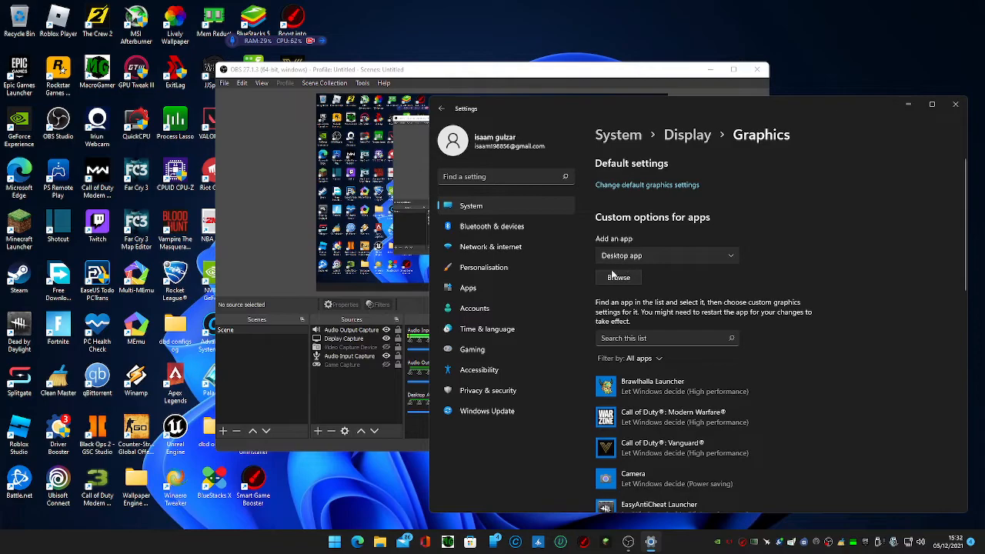
Browse the Downloads, Documents, Pictures and OneDrive folders for a desktop app executable to add, dismissing the security notifications
click(602, 282)
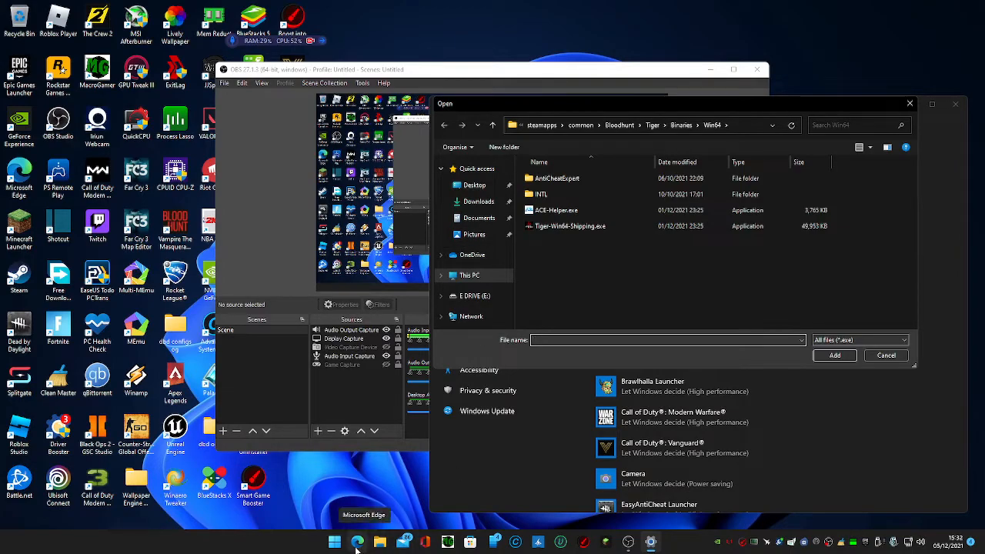
click(12, 283)
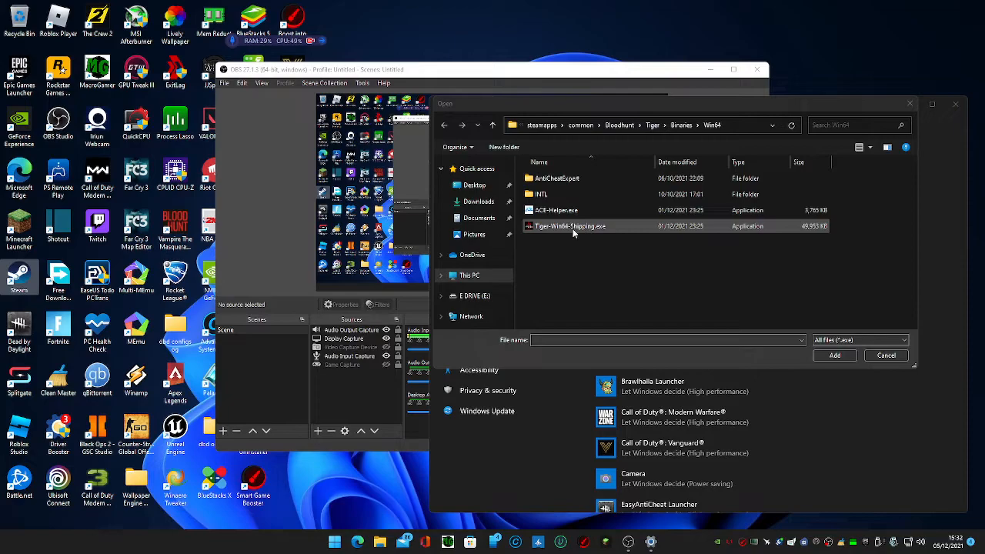
click(479, 201)
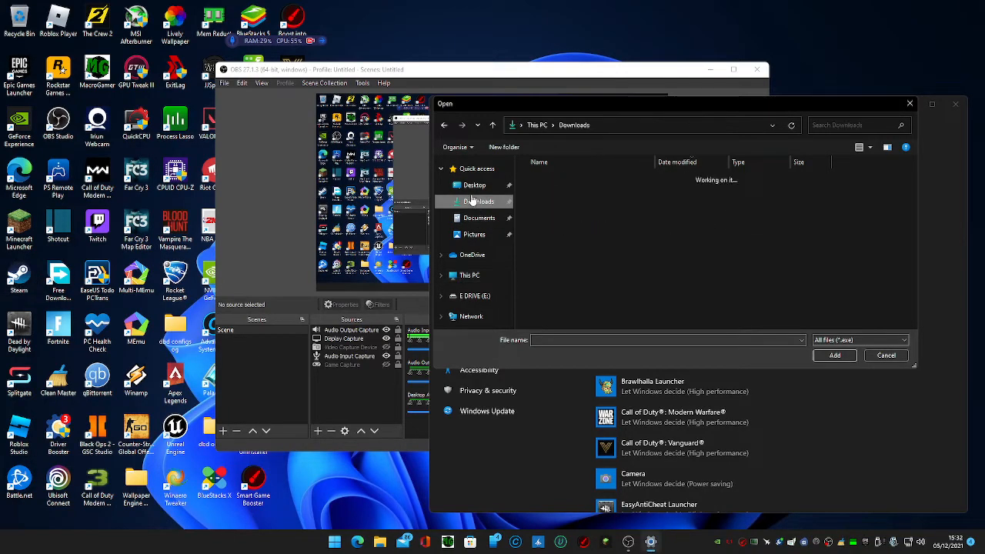
scroll(615, 227, down, 6)
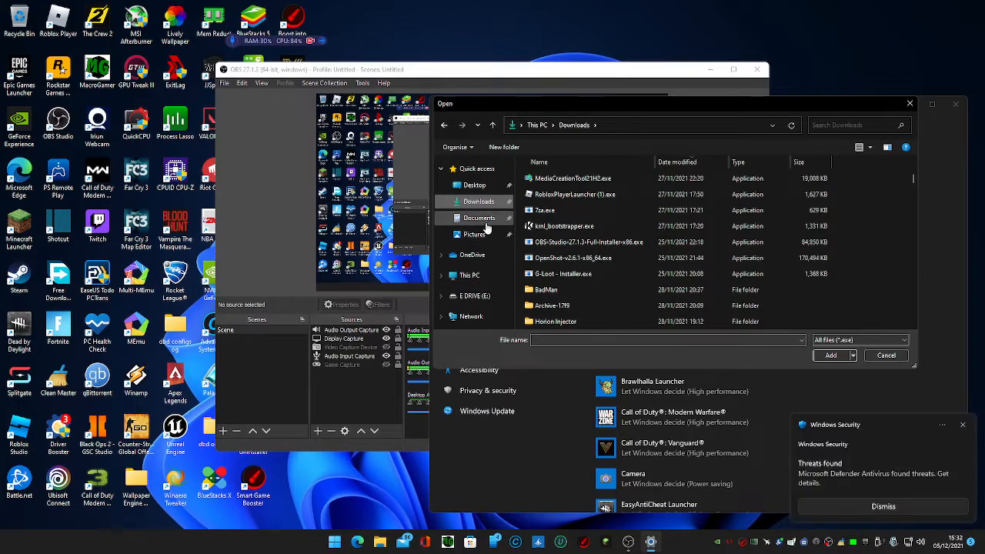
click(965, 426)
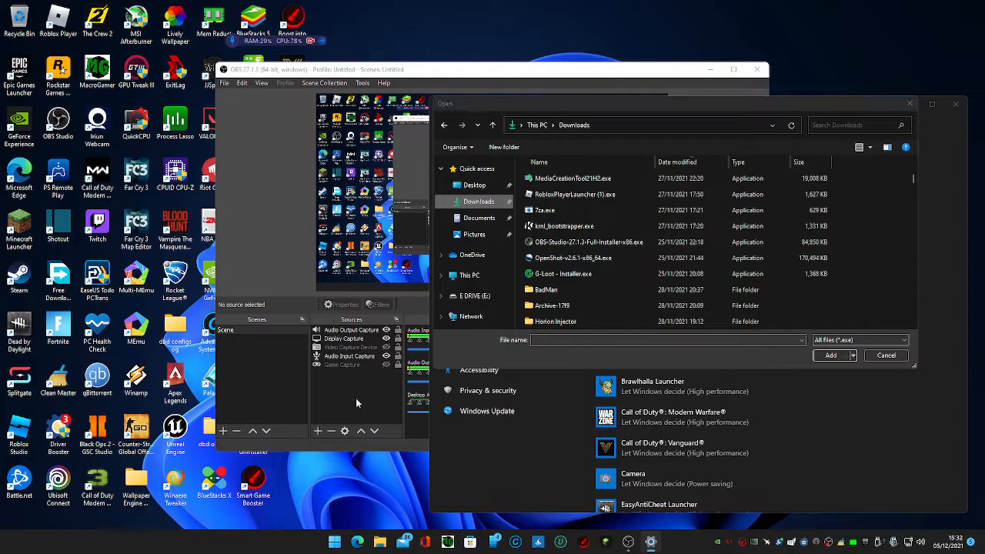
click(356, 396)
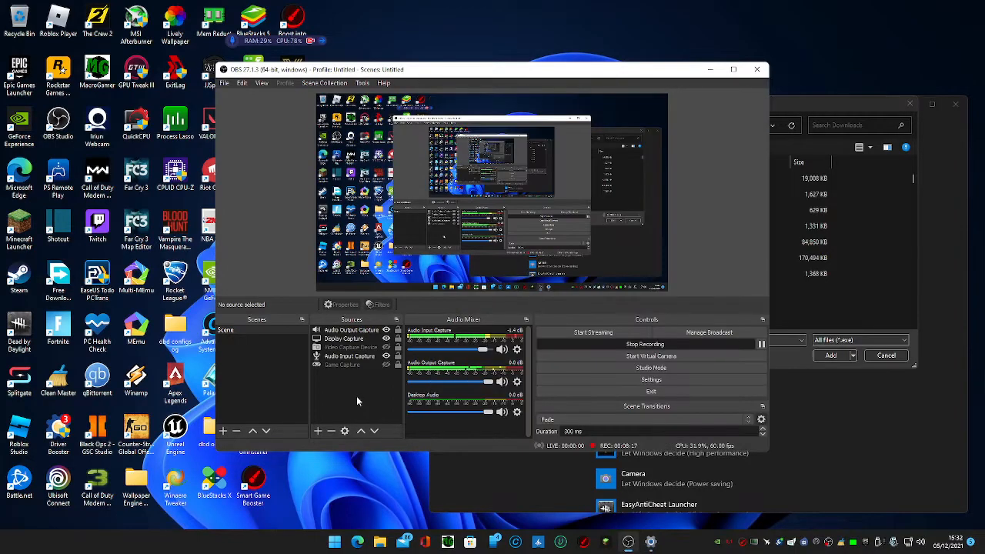
click(916, 339)
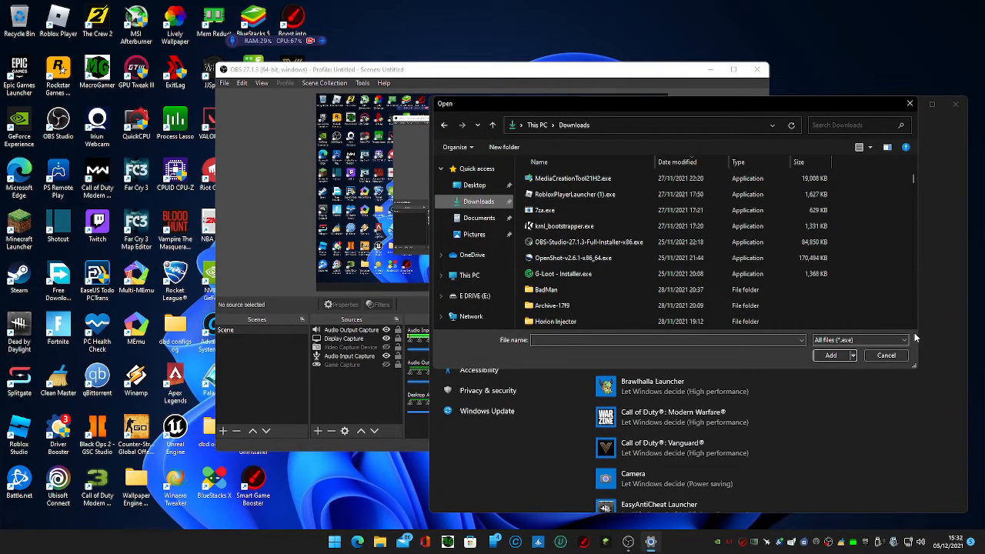
scroll(806, 285, down, 10)
scroll(798, 290, down, 10)
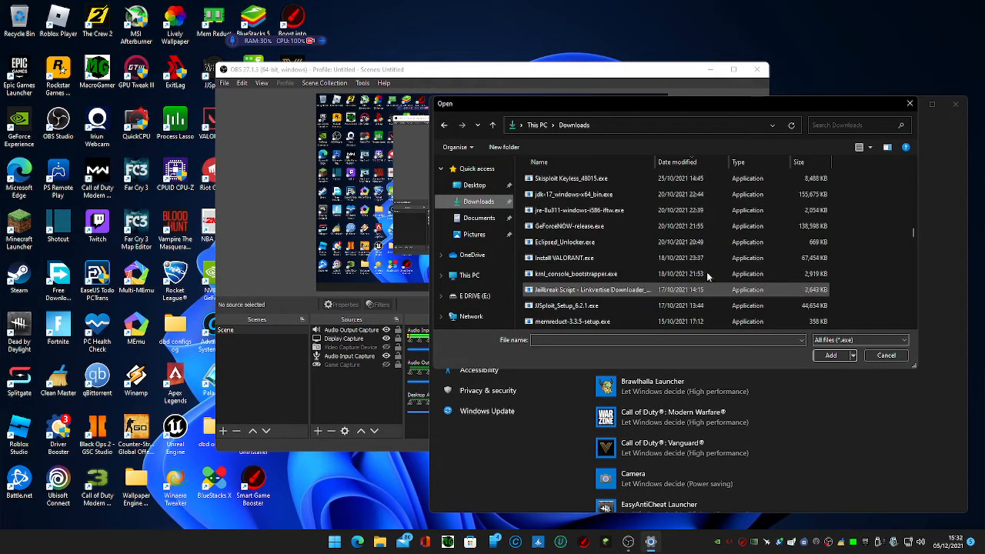
click(469, 219)
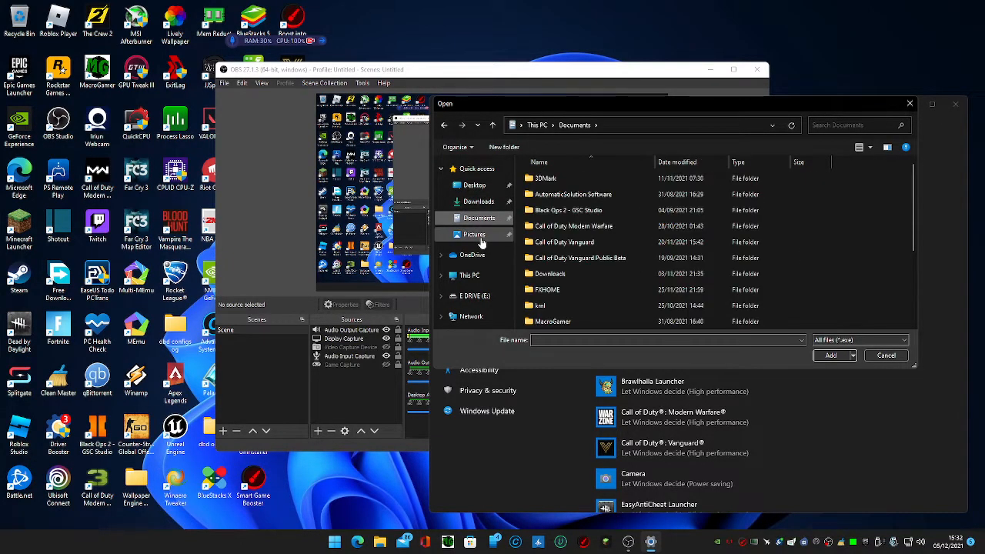
click(481, 237)
click(473, 257)
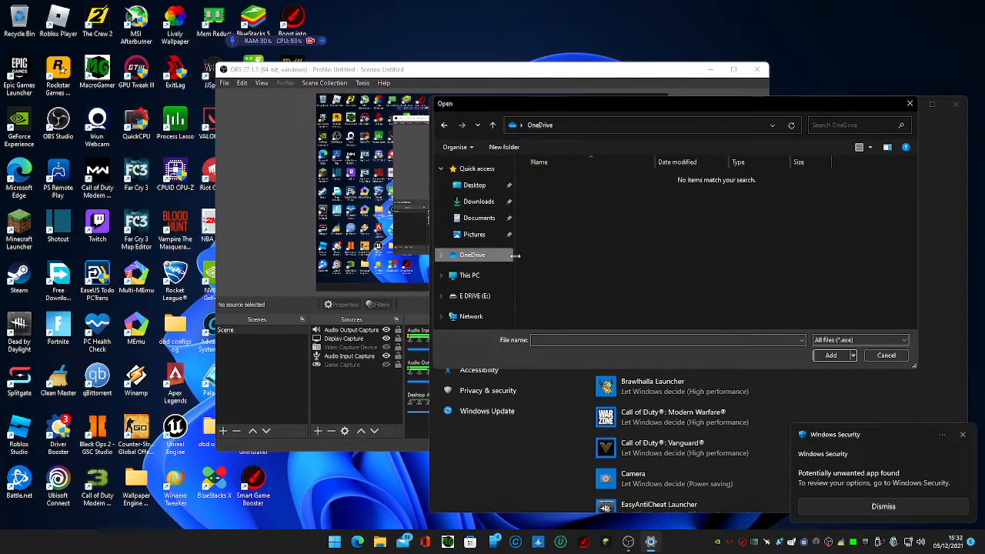
click(962, 435)
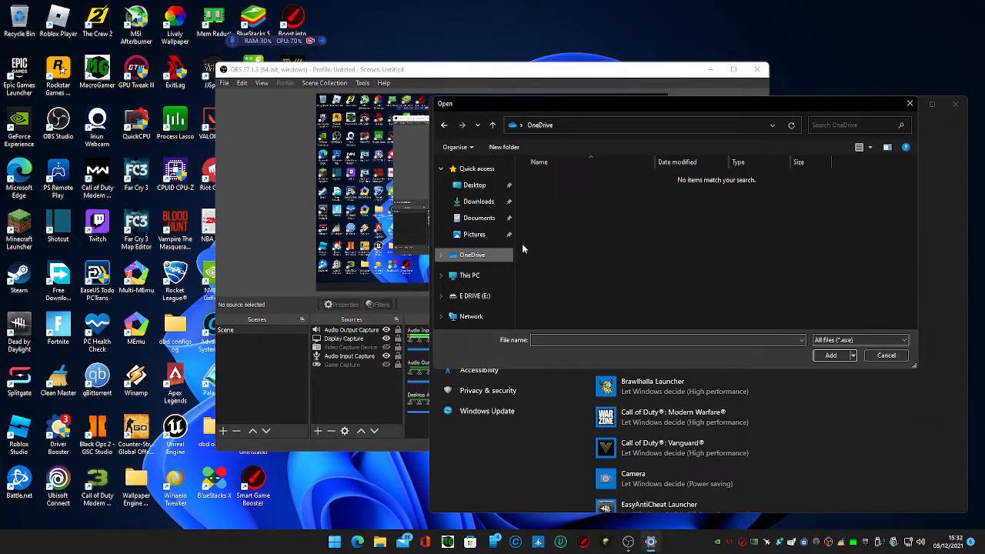
Look through Local Disk (C:) and its Program Files folder for an app executable, and close the file dialog without adding one
click(469, 275)
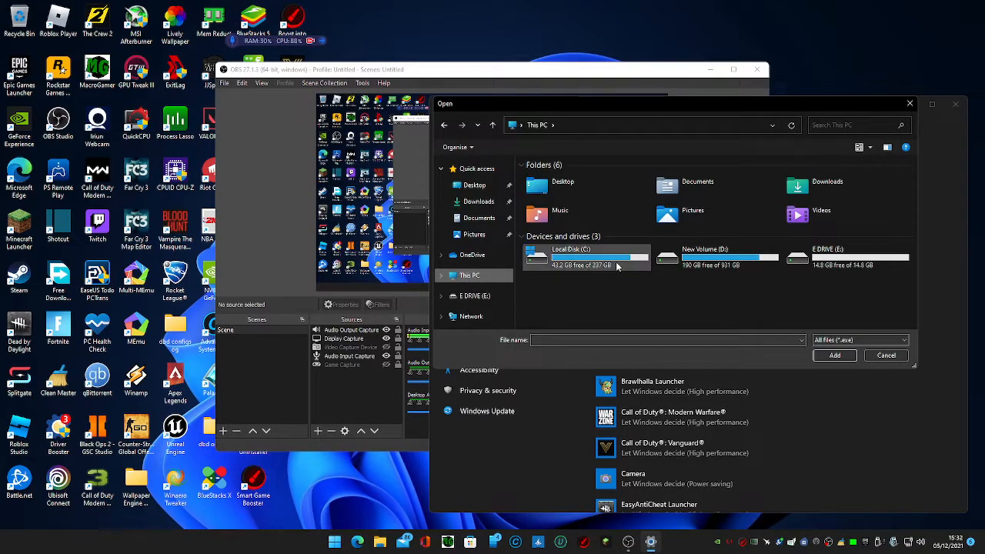
double_click(616, 261)
scroll(615, 262, down, 2)
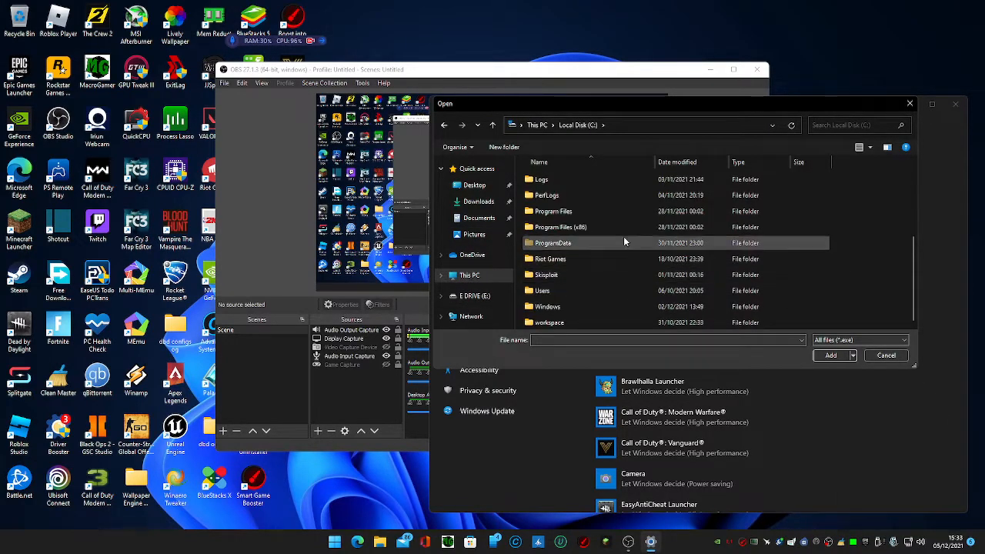
scroll(627, 254, up, 3)
scroll(626, 269, down, 3)
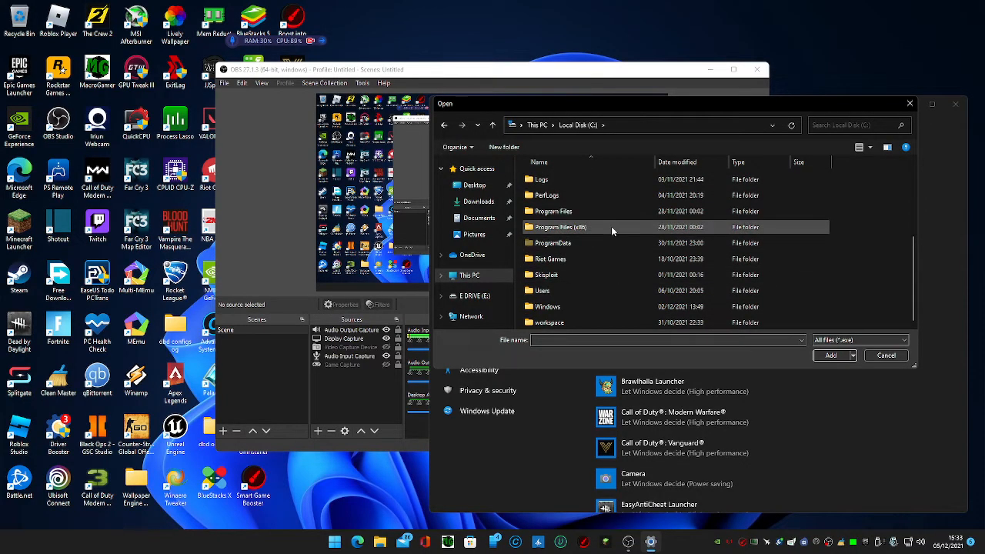
double_click(616, 211)
scroll(640, 291, down, 2)
scroll(685, 260, down, 1)
scroll(684, 262, up, 5)
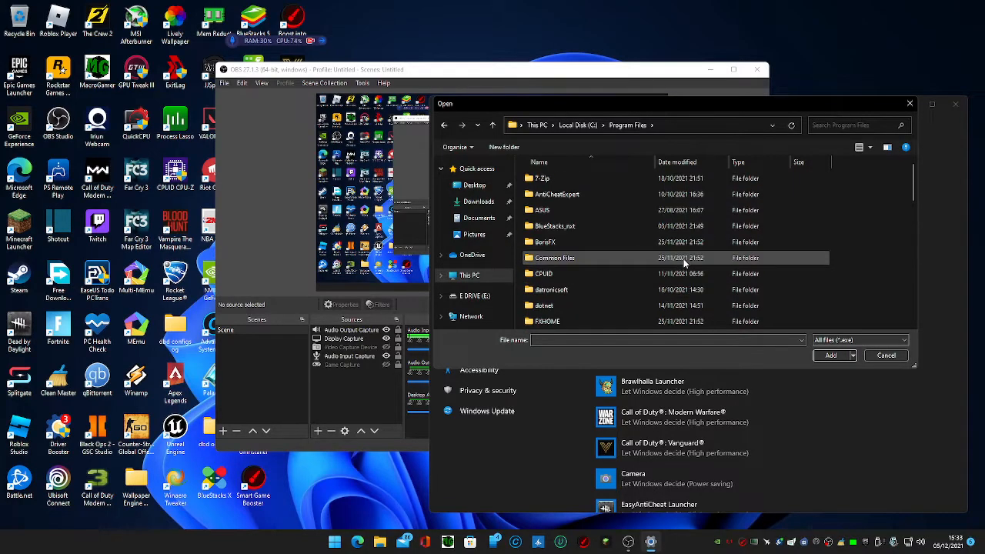
click(909, 103)
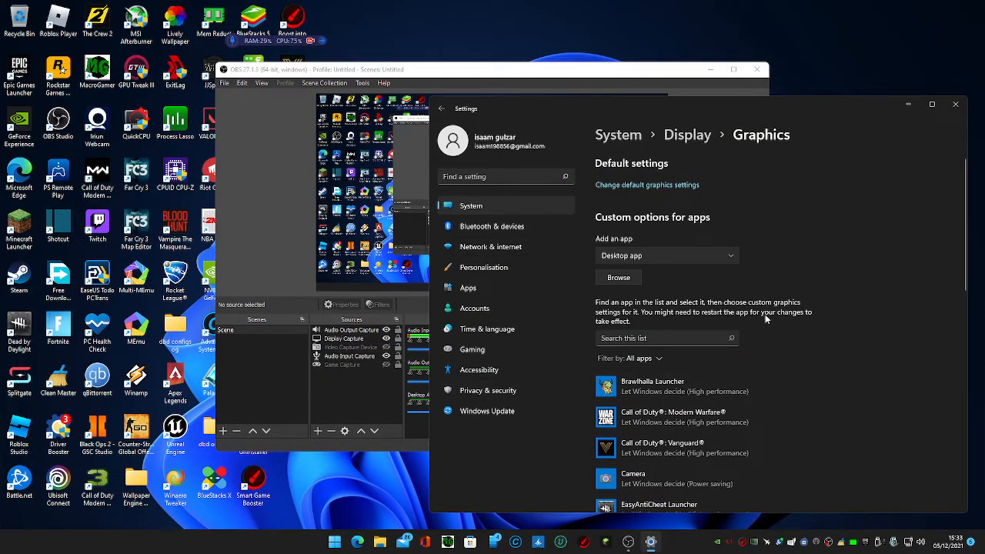
Set the graphics preference of Call of Duty: Modern Warfare to High performance and save it
scroll(688, 413, down, 1)
click(720, 361)
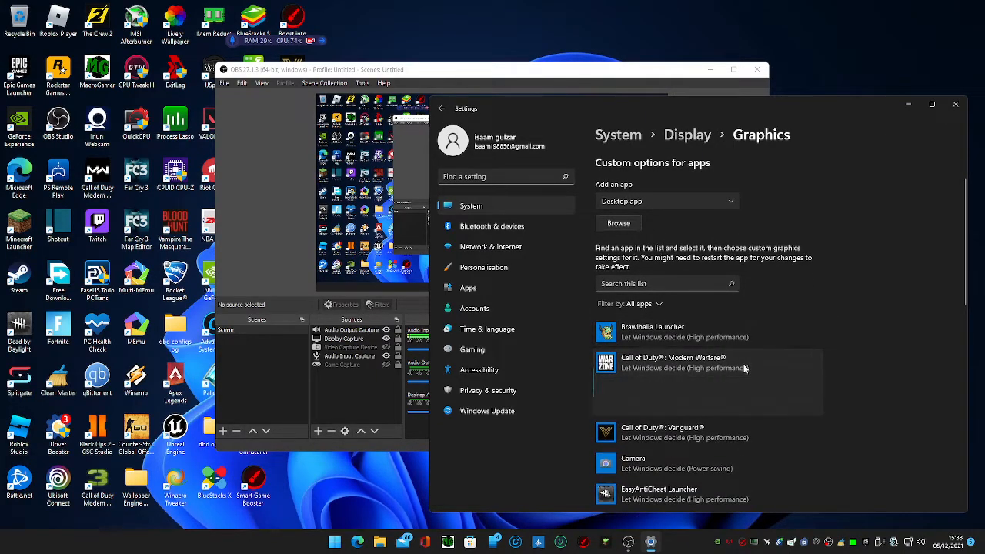
click(750, 405)
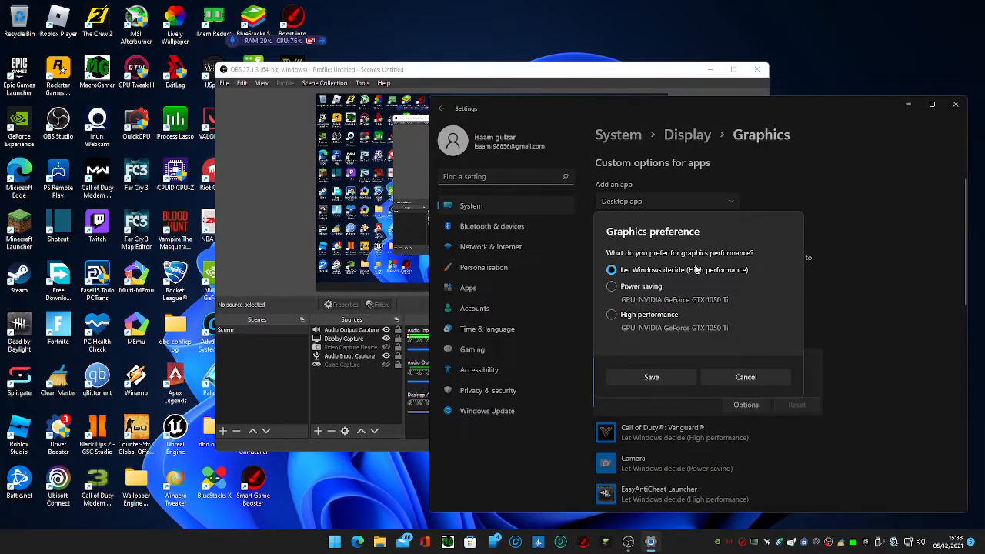
click(668, 317)
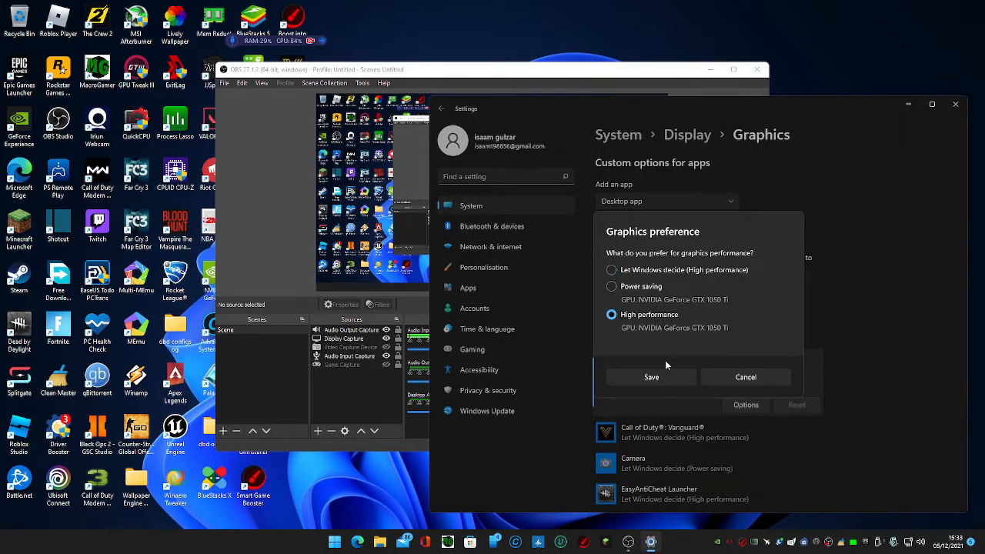
click(665, 379)
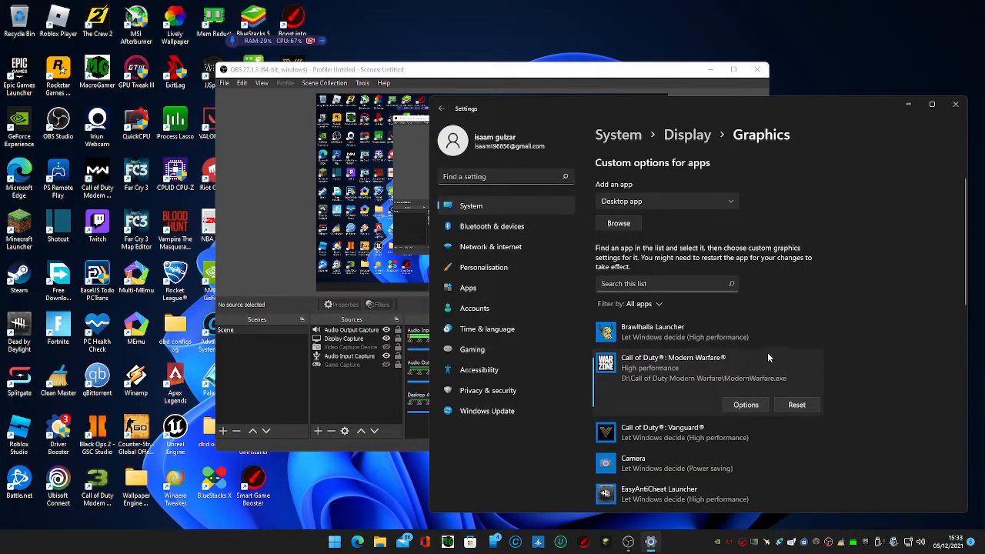
Check the graphics preference options of the Camera app and cancel without changing them
click(671, 432)
scroll(708, 420, down, 2)
click(723, 363)
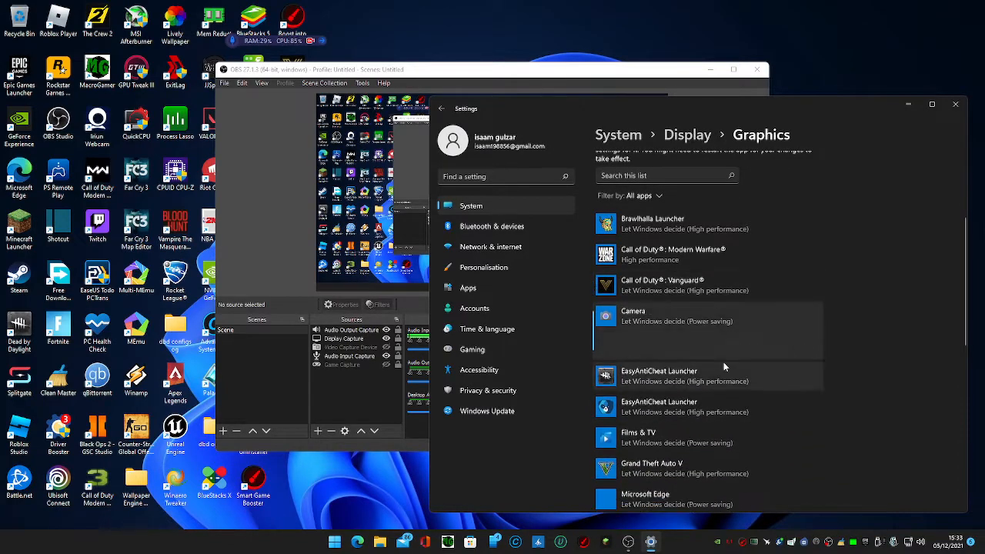
scroll(724, 368, down, 2)
click(688, 300)
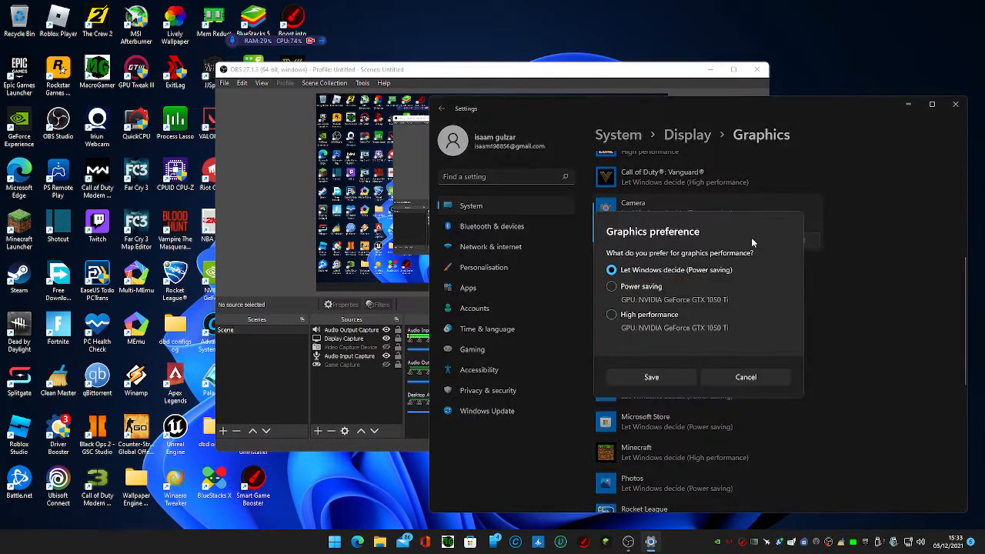
click(746, 377)
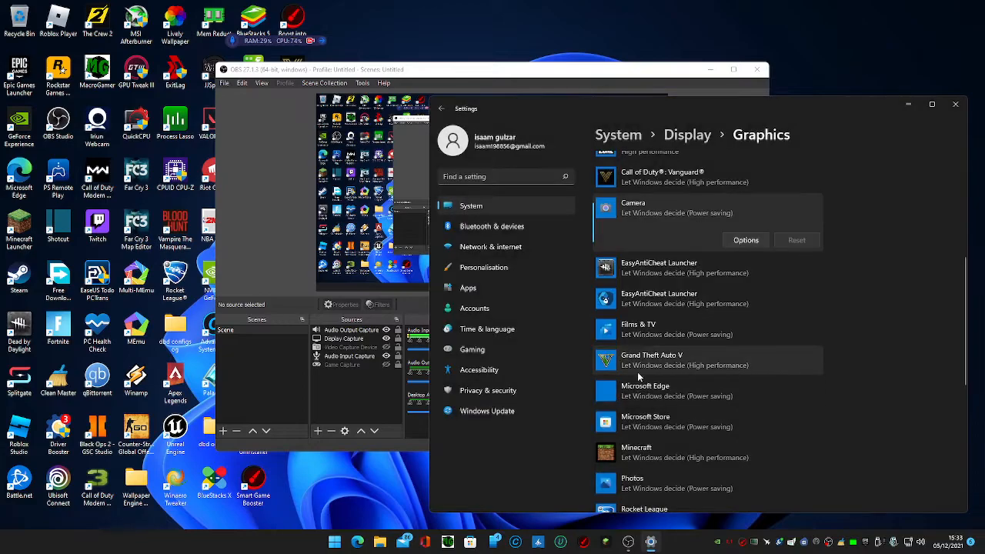
Look through the remaining apps in the custom graphics options list and close Settings
scroll(648, 376, down, 3)
scroll(704, 313, down, 5)
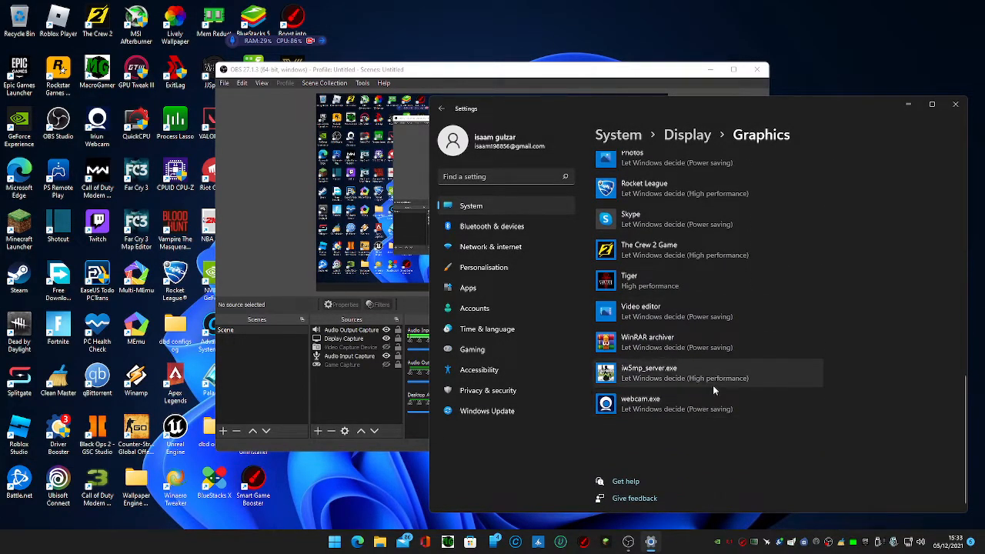
scroll(712, 388, up, 1)
scroll(709, 389, up, 15)
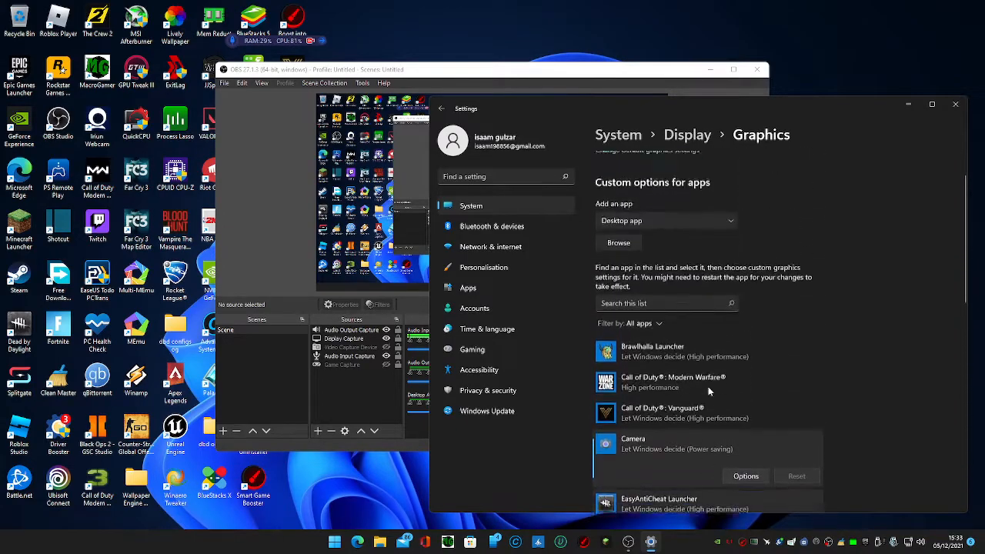
click(957, 107)
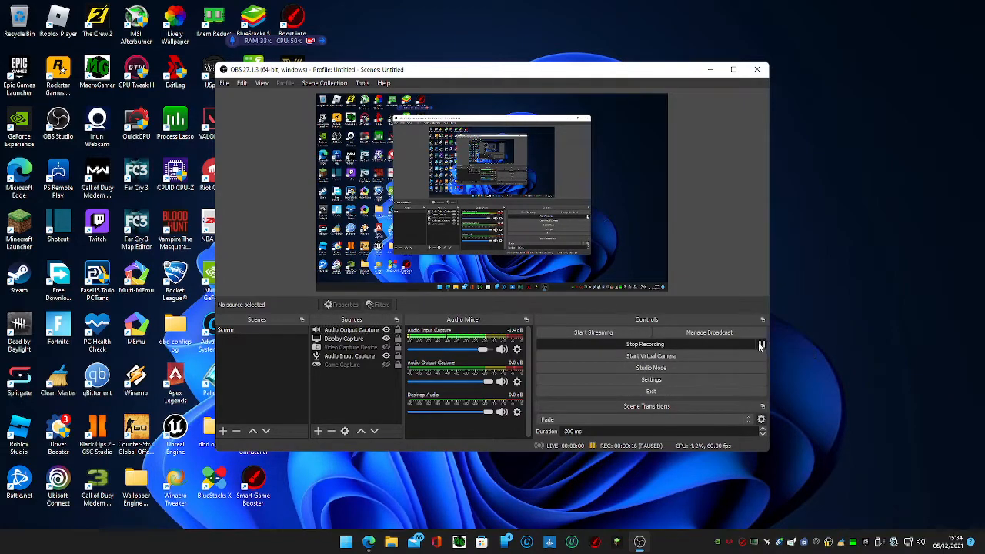
Turn off notifications from apps and other senders in the Windows system settings, and close Settings
click(347, 542)
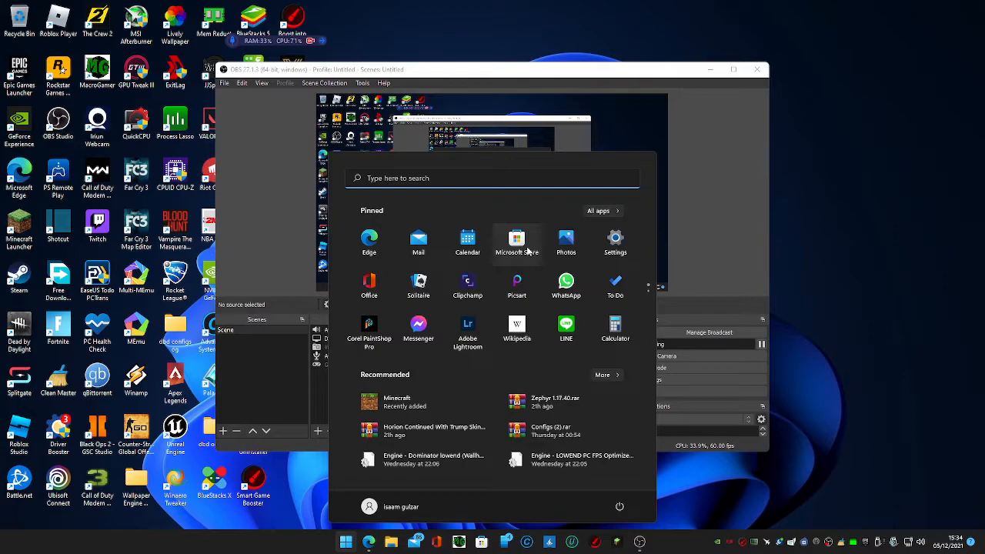
text(settings)
click(441, 263)
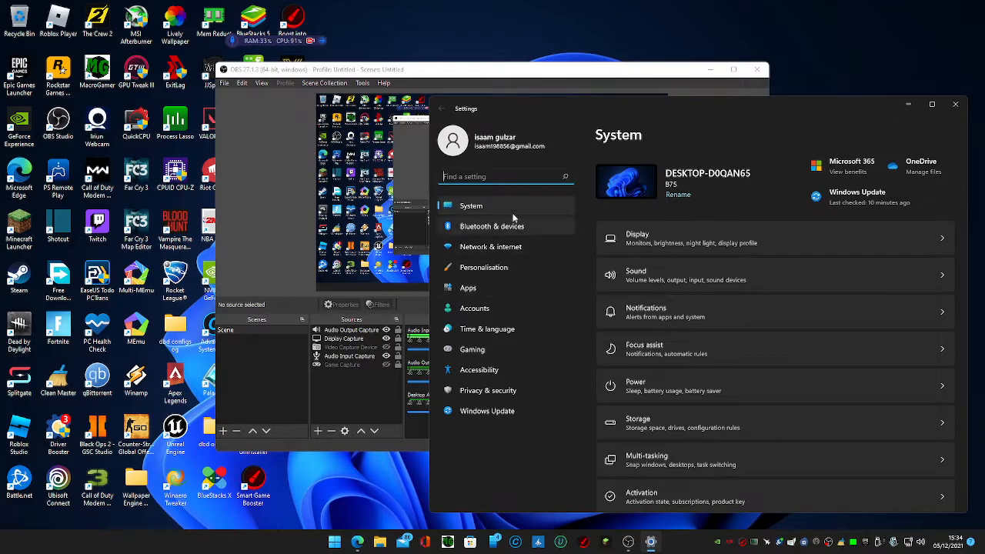
click(696, 320)
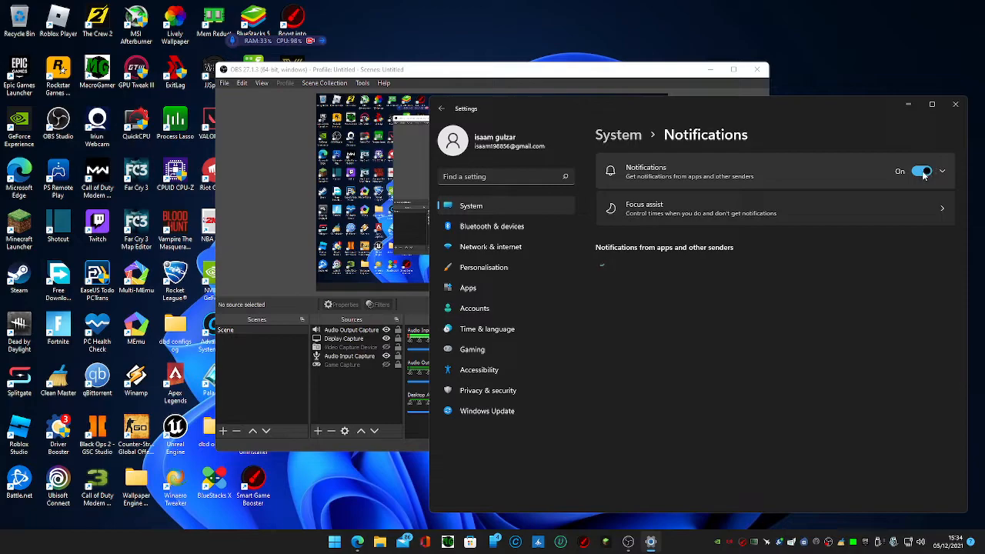
scroll(877, 306, down, 2)
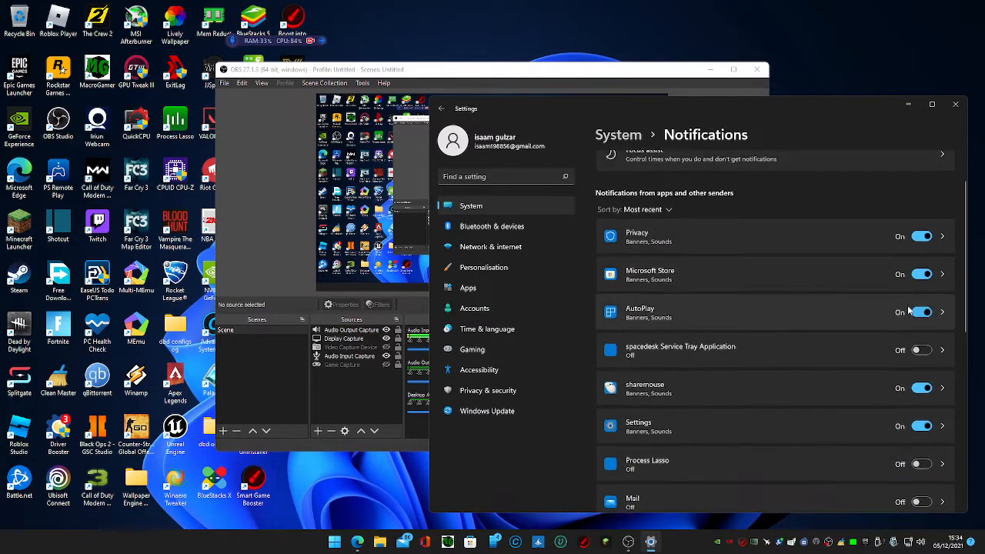
scroll(947, 283, up, 2)
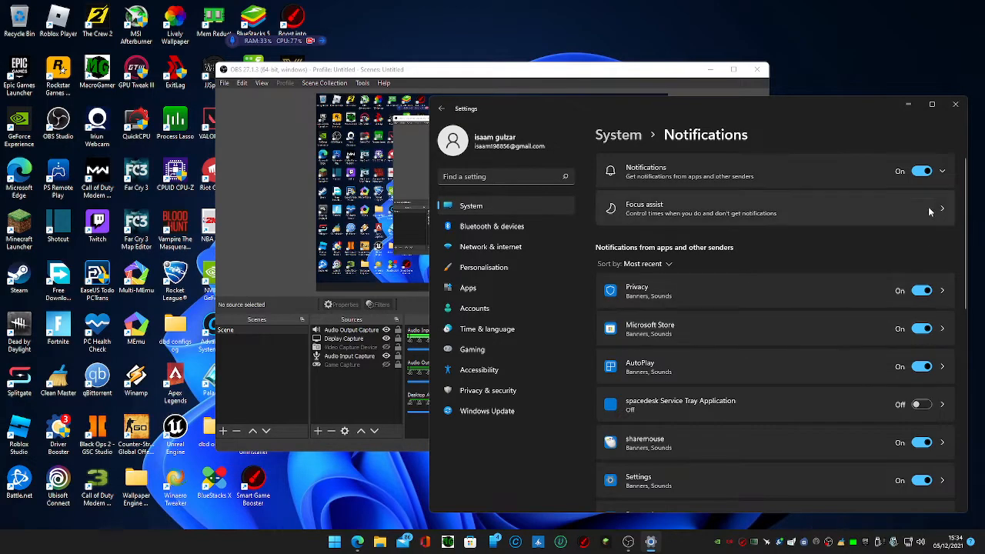
click(925, 172)
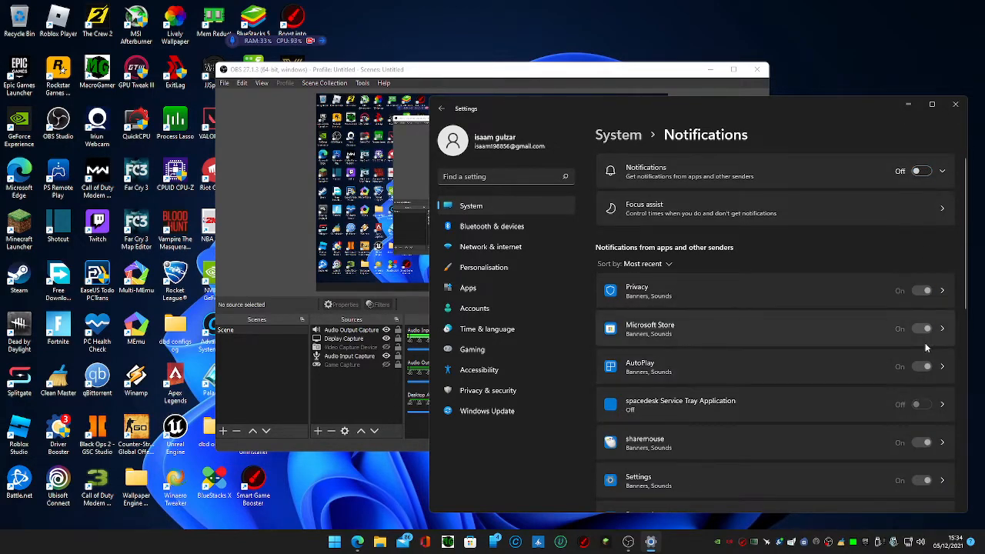
click(957, 106)
click(819, 416)
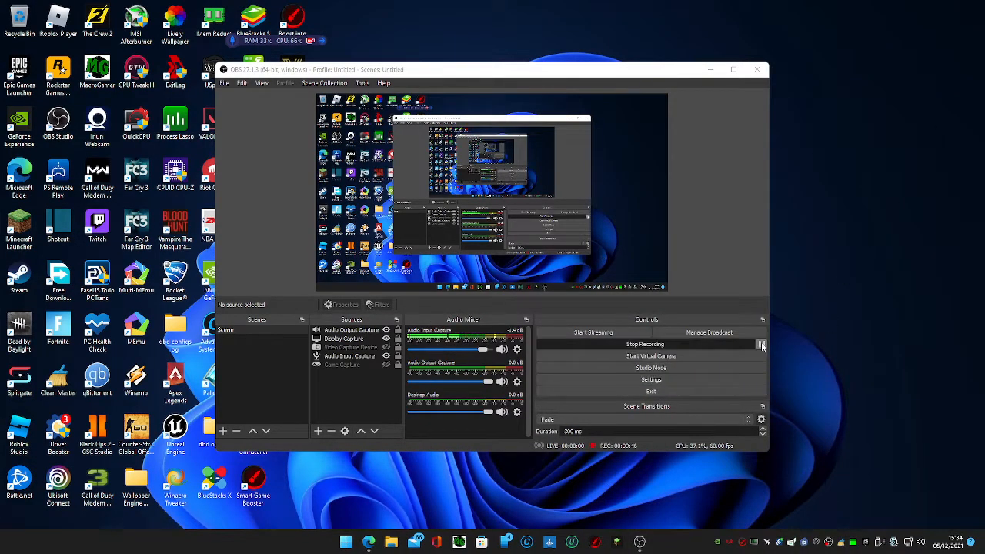
Open Task Manager and go to its list of startup apps
right_click(346, 542)
click(364, 424)
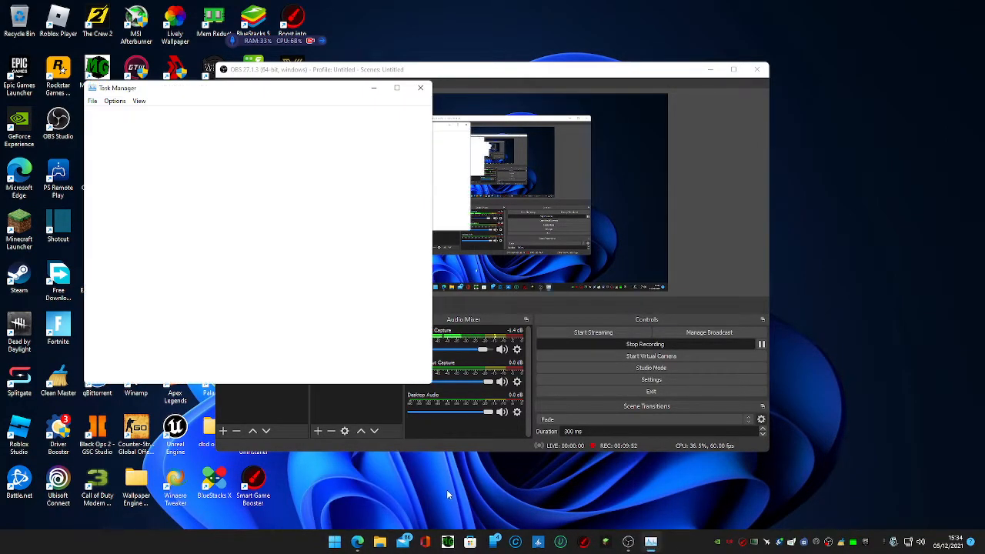
click(138, 114)
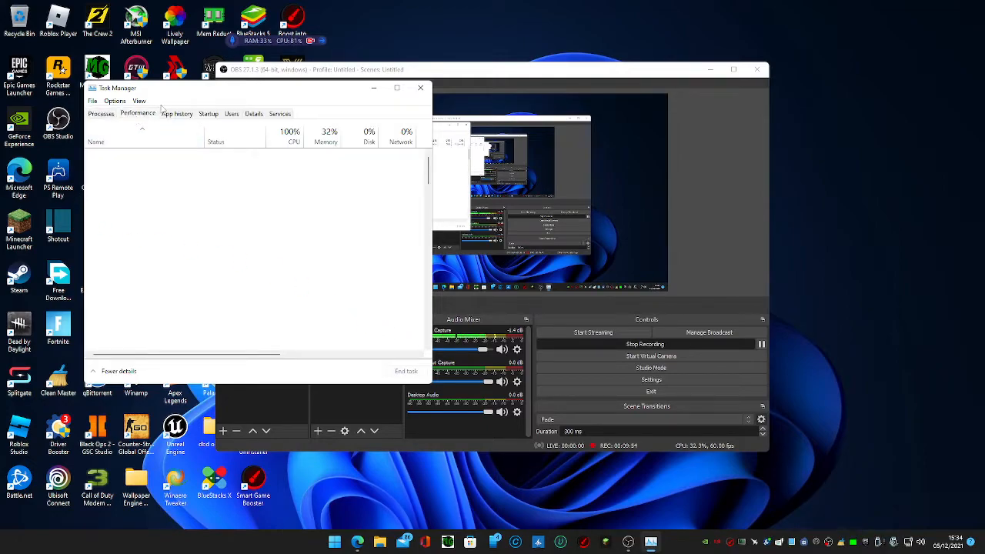
click(291, 114)
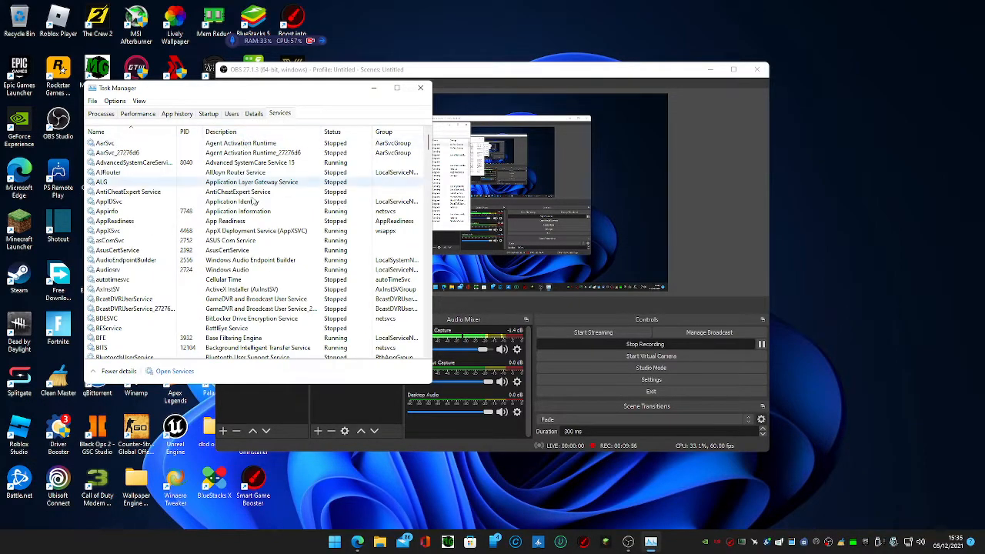
scroll(285, 214, down, 2)
click(254, 114)
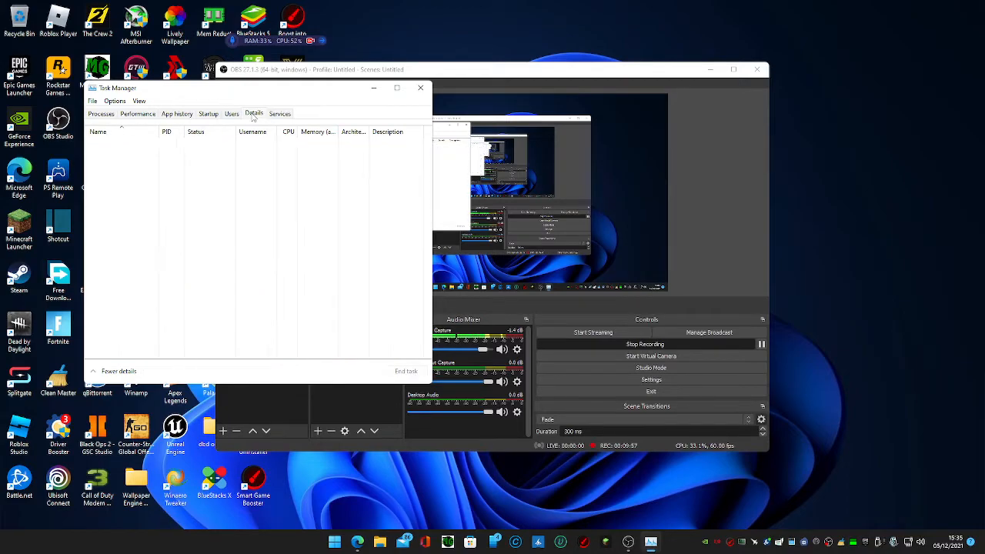
click(207, 114)
Review the startup apps and their start-up impact, and disable WLAN Optimizer at startup
click(186, 185)
click(189, 170)
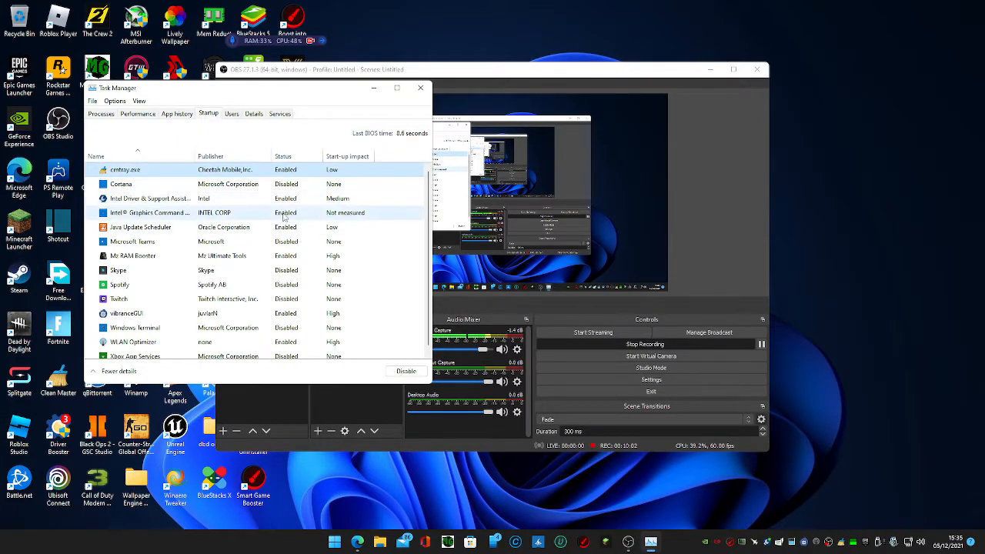
scroll(392, 255, down, 1)
click(362, 254)
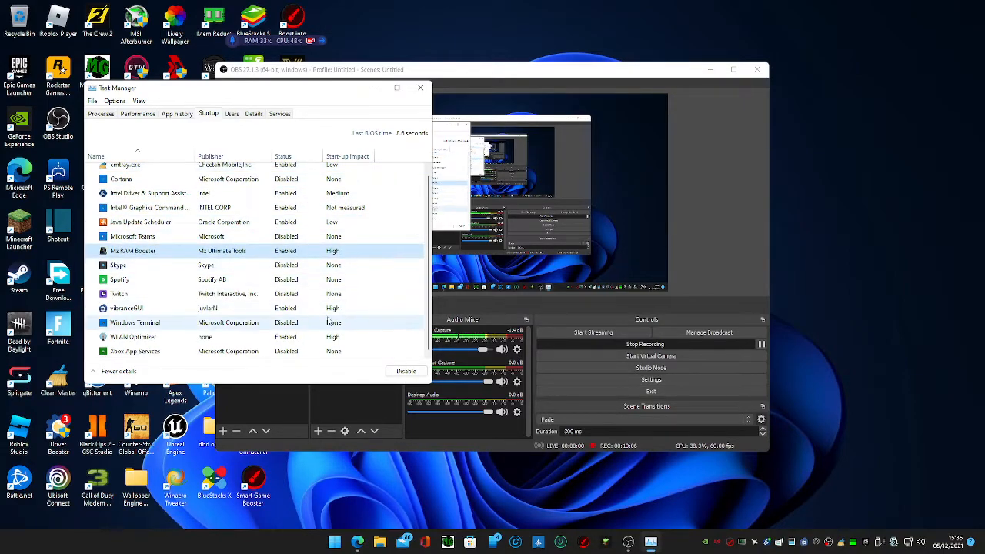
click(273, 338)
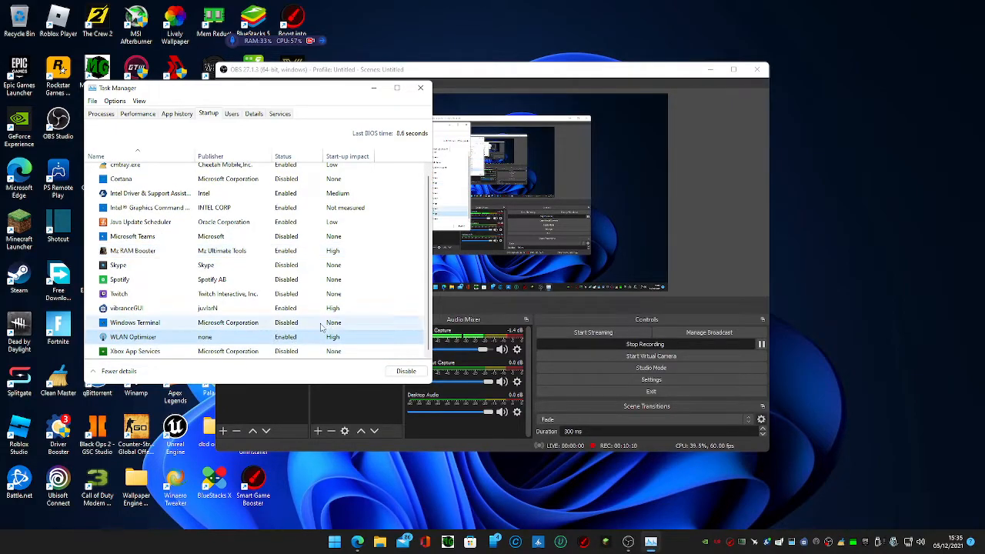
click(407, 372)
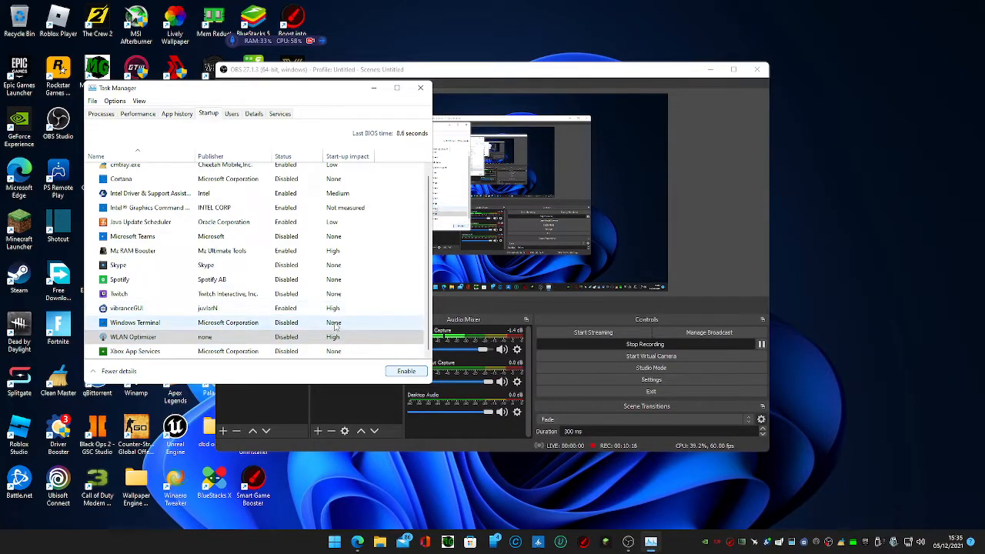
click(300, 308)
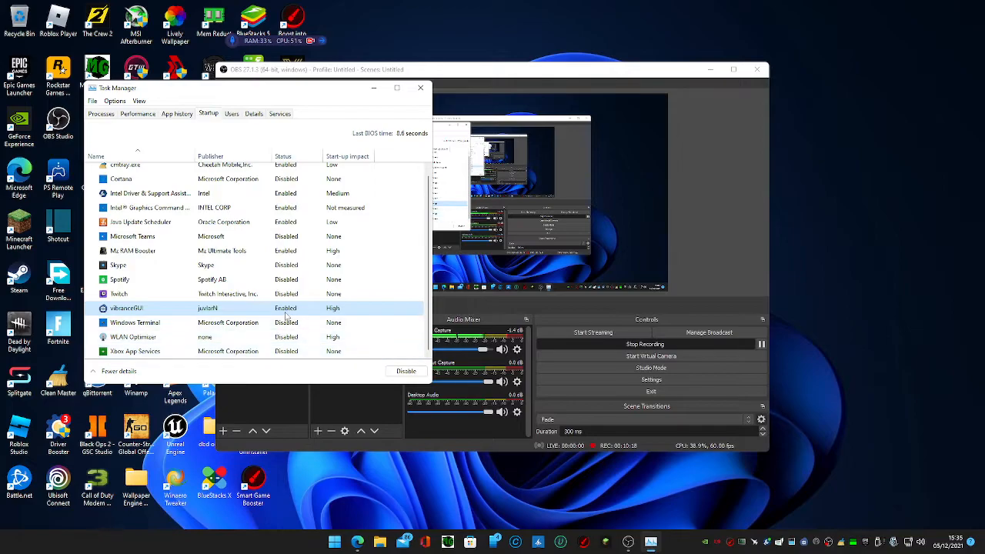
scroll(286, 337, up, 1)
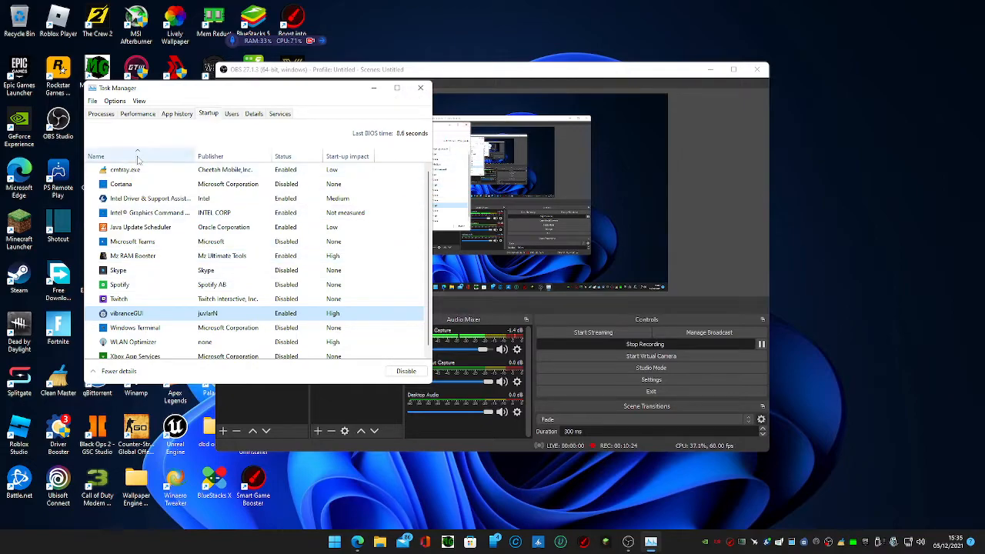
Examine the CPU, memory, disk, Ethernet and GPU performance graphs in Task Manager, and close it
click(179, 114)
click(232, 114)
click(254, 114)
click(137, 114)
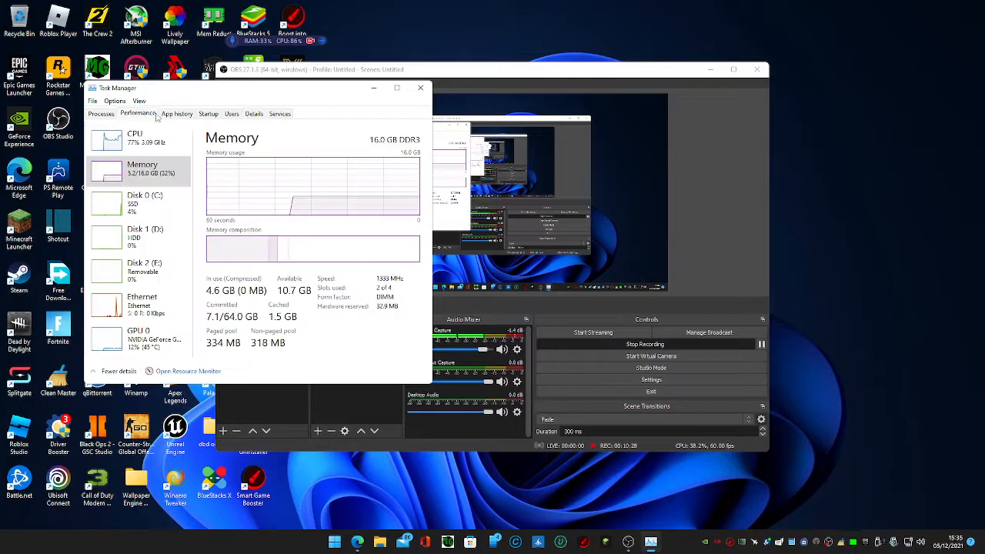
click(129, 136)
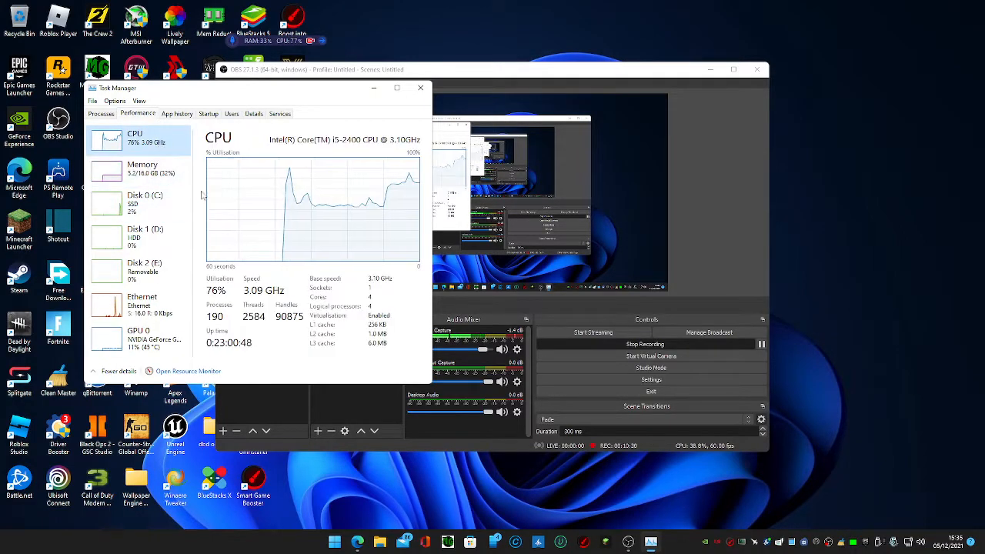
click(137, 169)
click(143, 201)
click(157, 231)
click(154, 266)
click(154, 301)
click(156, 331)
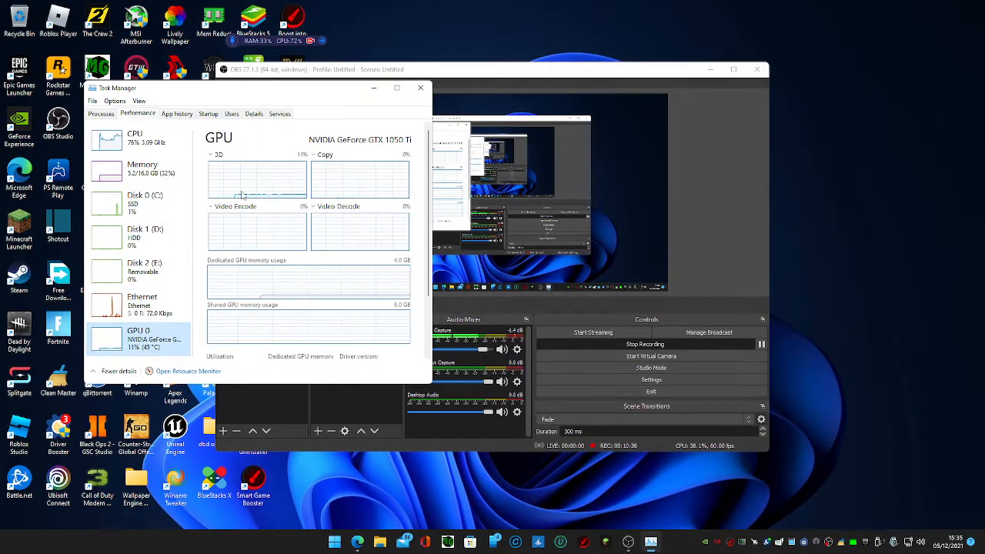
click(420, 88)
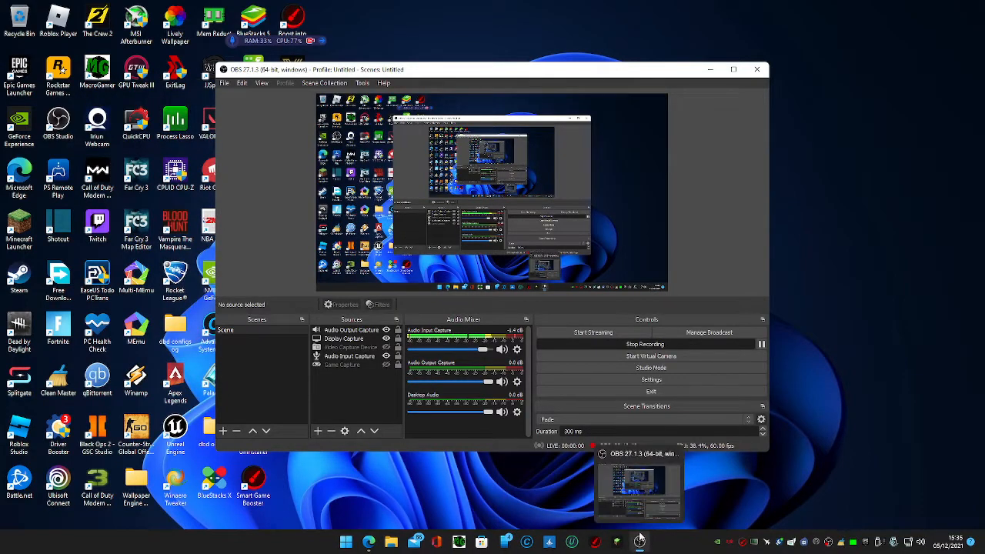